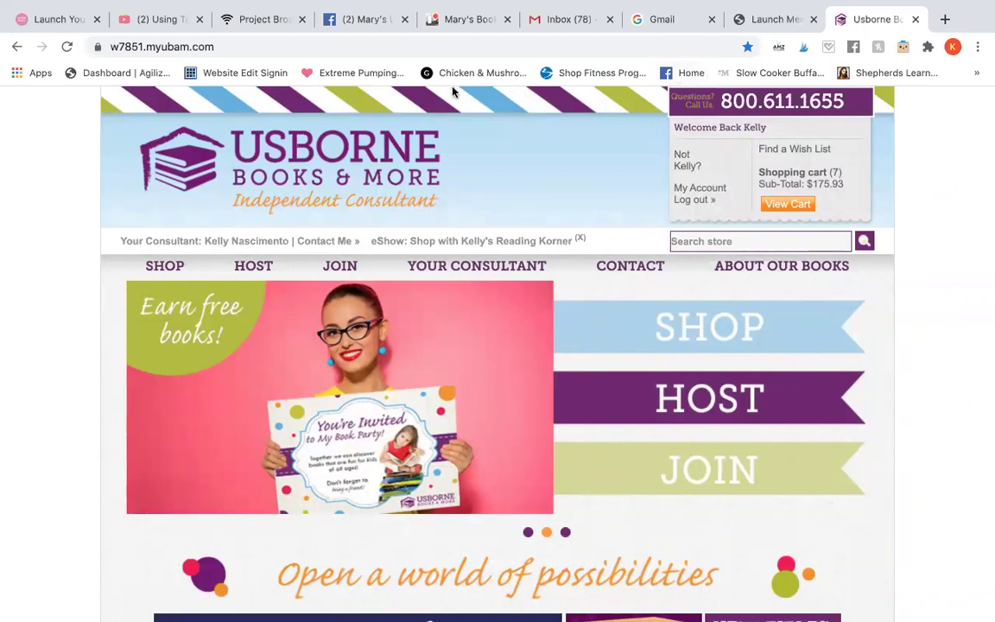
Step: Open the launch party group and scroll to the parent's comment about her dinosaur-loving 3-year-old
click(356, 26)
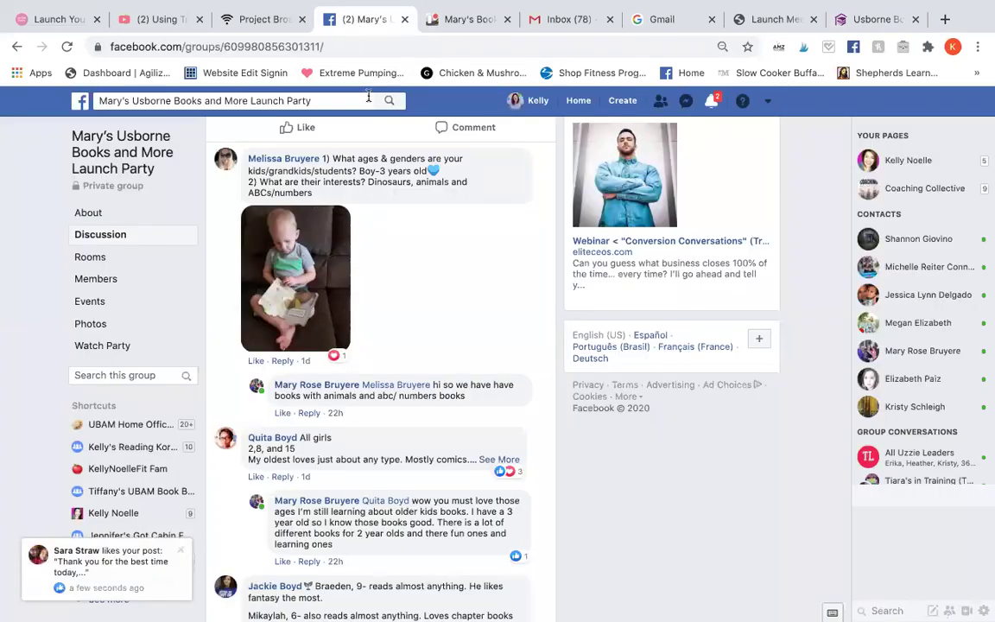
scroll(448, 241, up, 1)
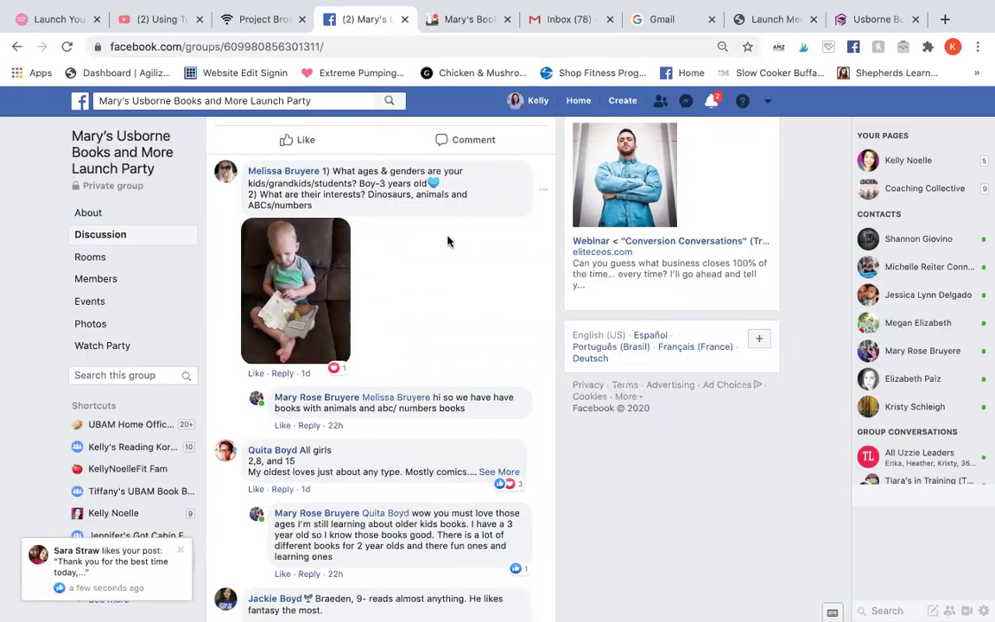
scroll(447, 241, up, 6)
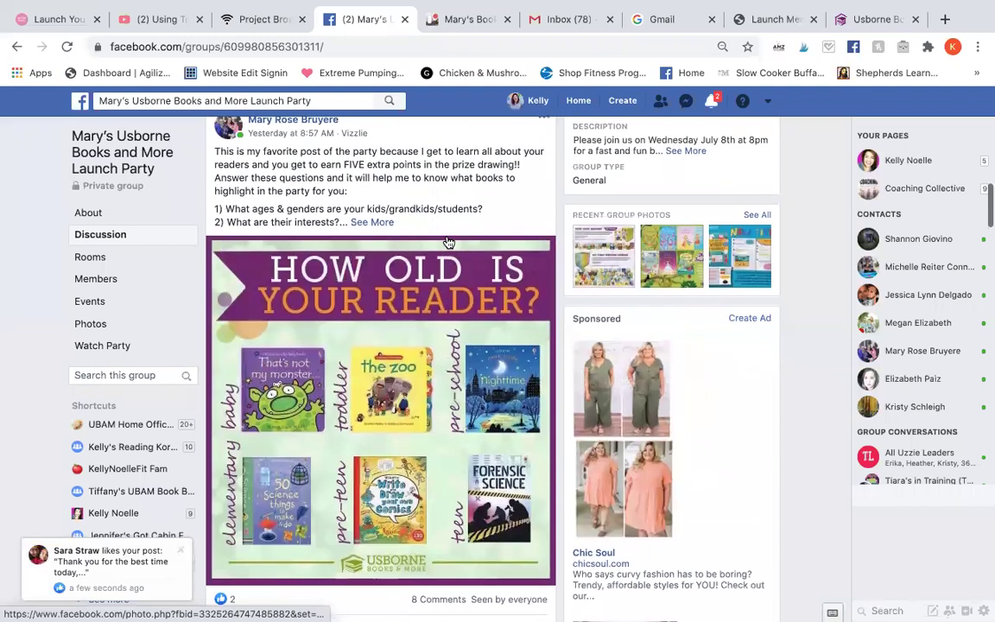
scroll(447, 243, up, 1)
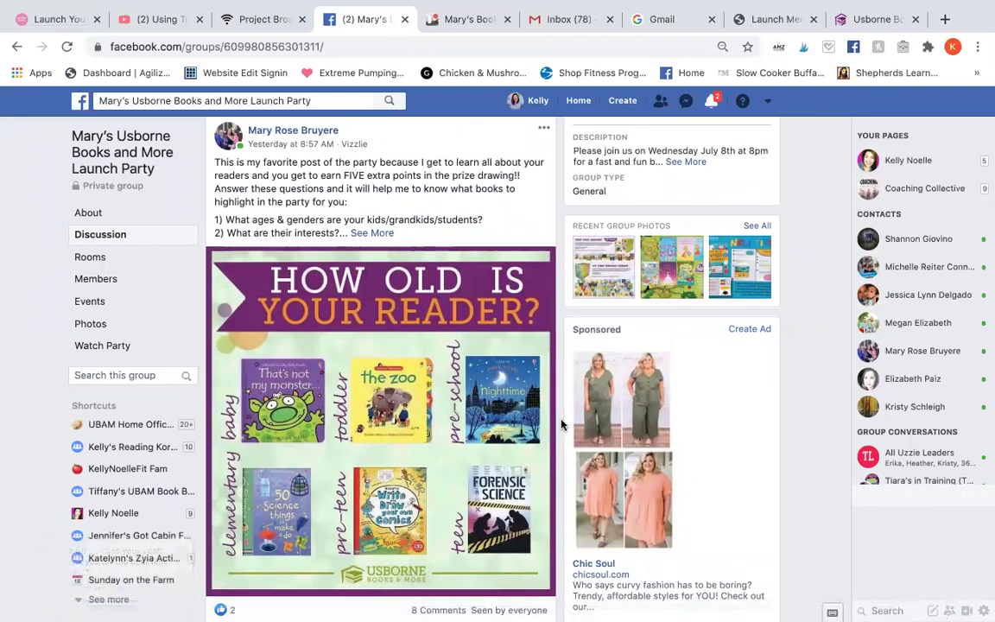
scroll(562, 425, down, 4)
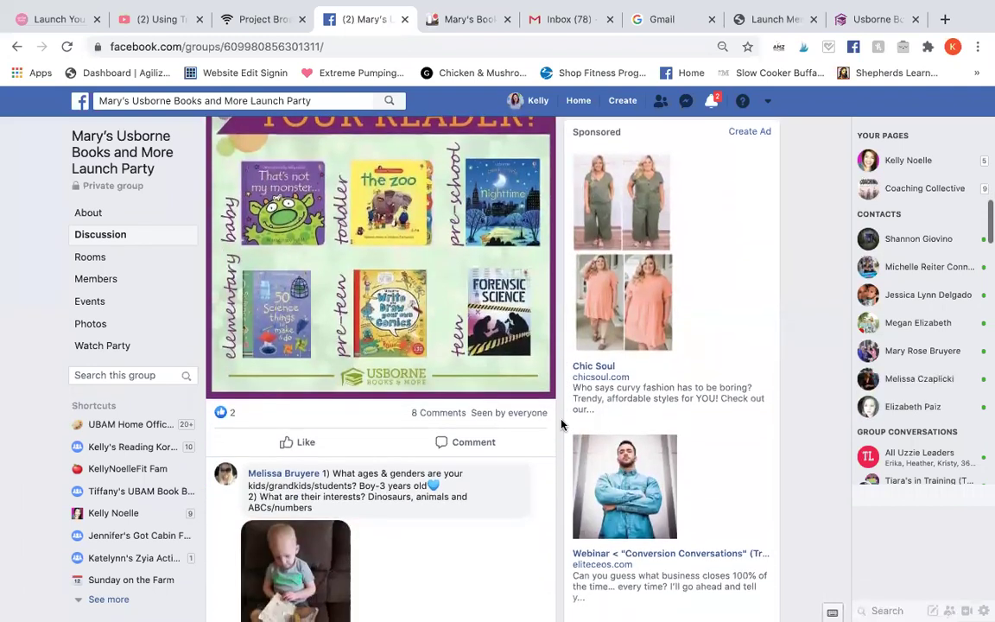
scroll(562, 426, down, 3)
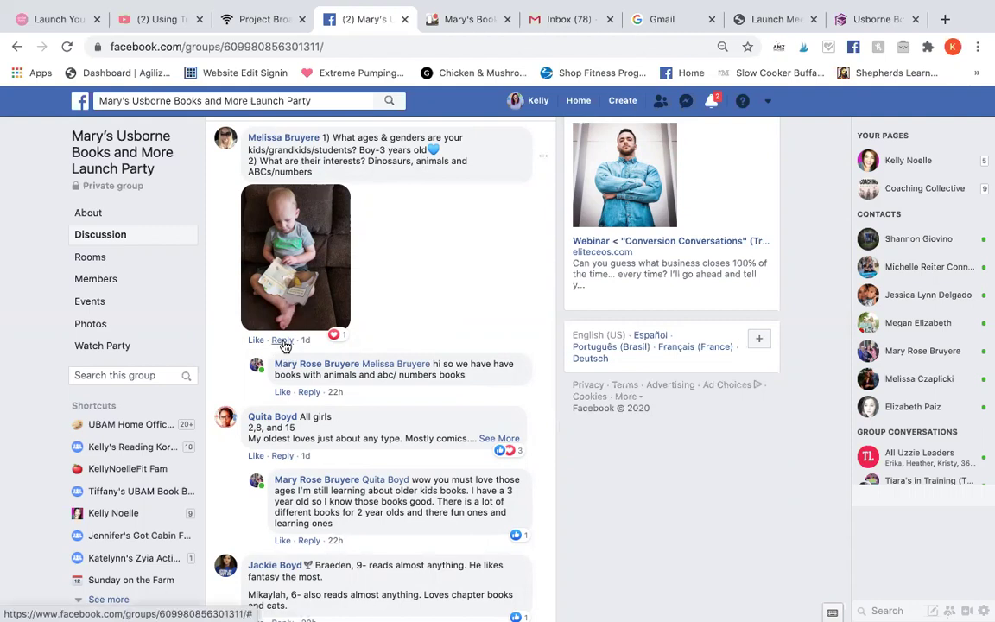
Step: Reply to the comment tagging the parent: 'I love that photo of him reading!! Too cute! I'd definitely recommend'
click(283, 341)
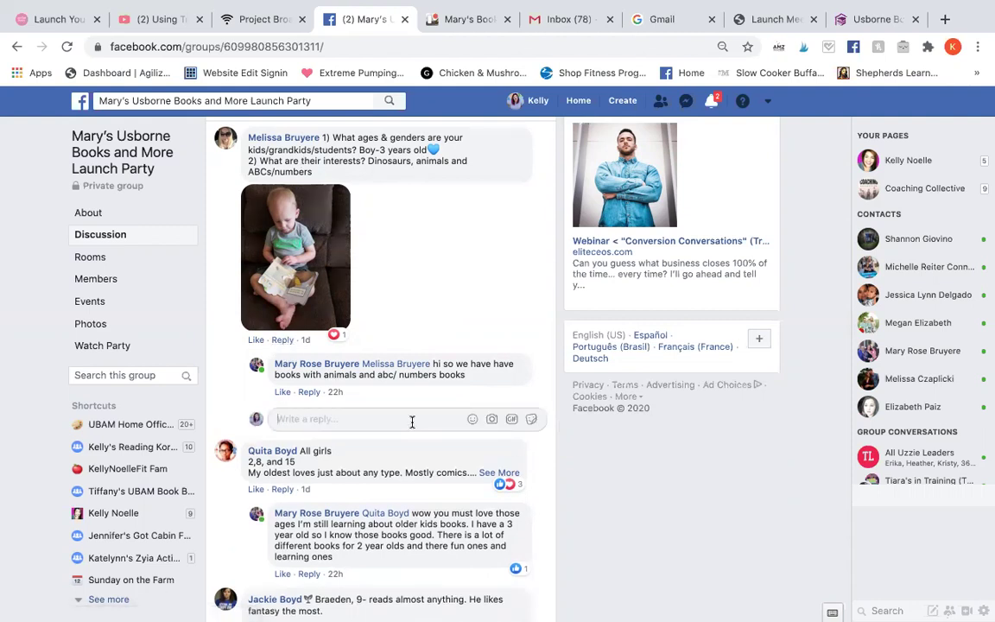
text(@Melissa)
key(Return)
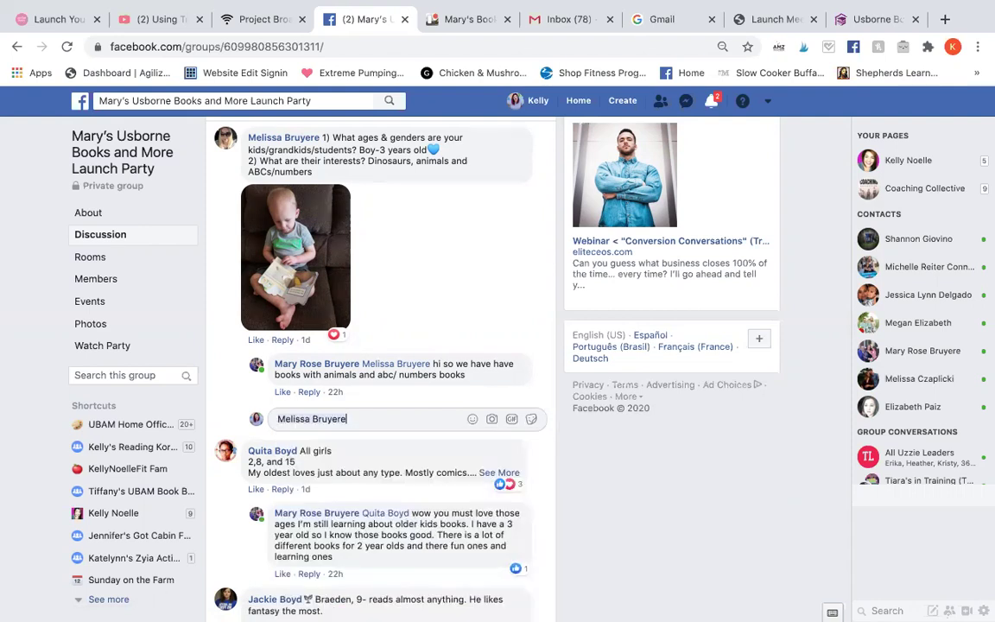
text(, I love that photo of him r)
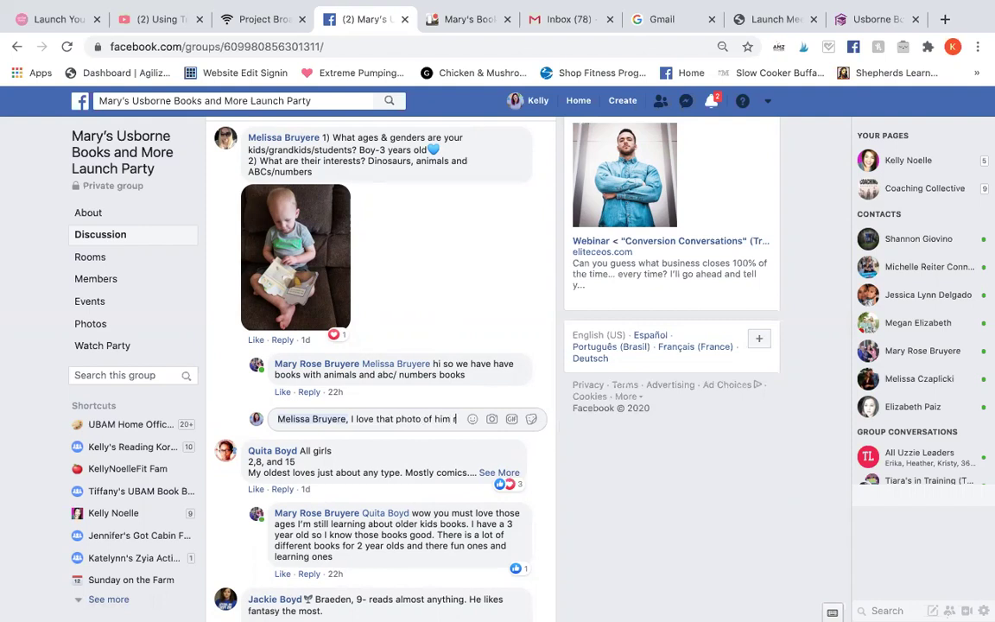
text(eading!! Too cute)
key(BackSpace)
text(te! I'd definitel)
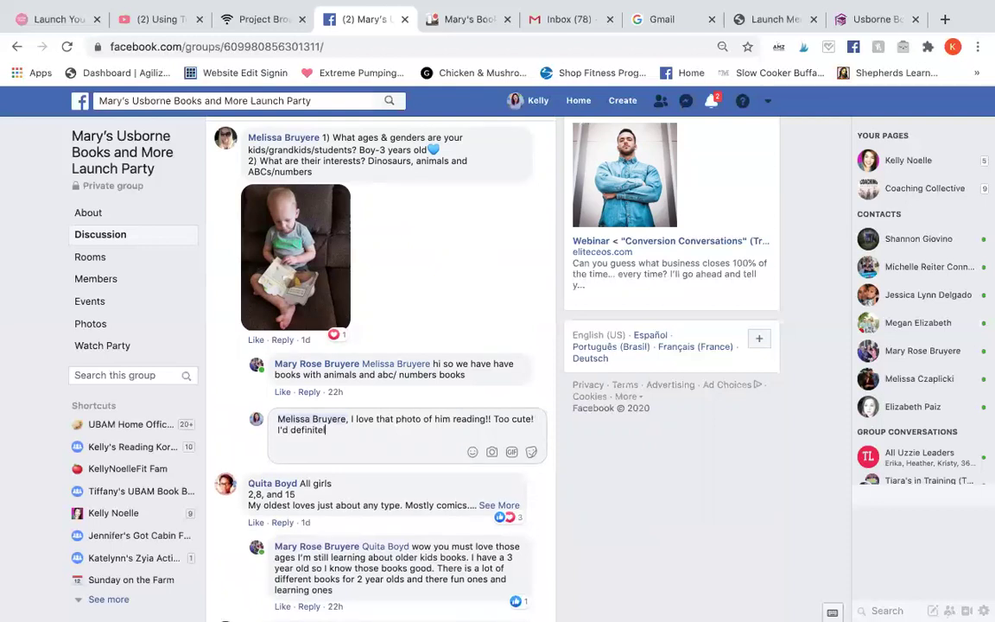
text(y recommend)
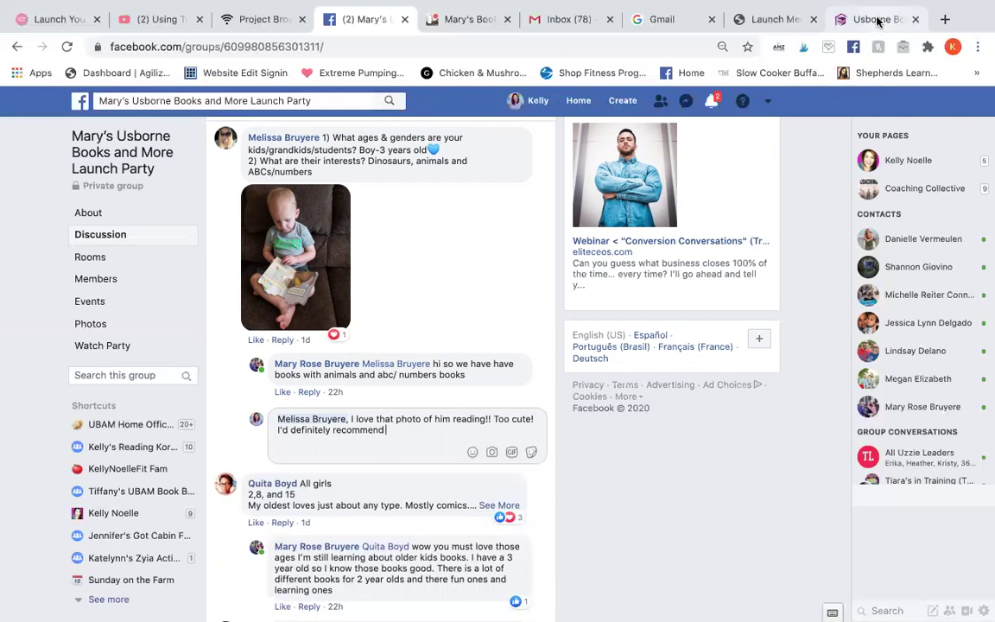
Step: Search the Usborne store for 'dinosaurs' and browse the results
click(879, 21)
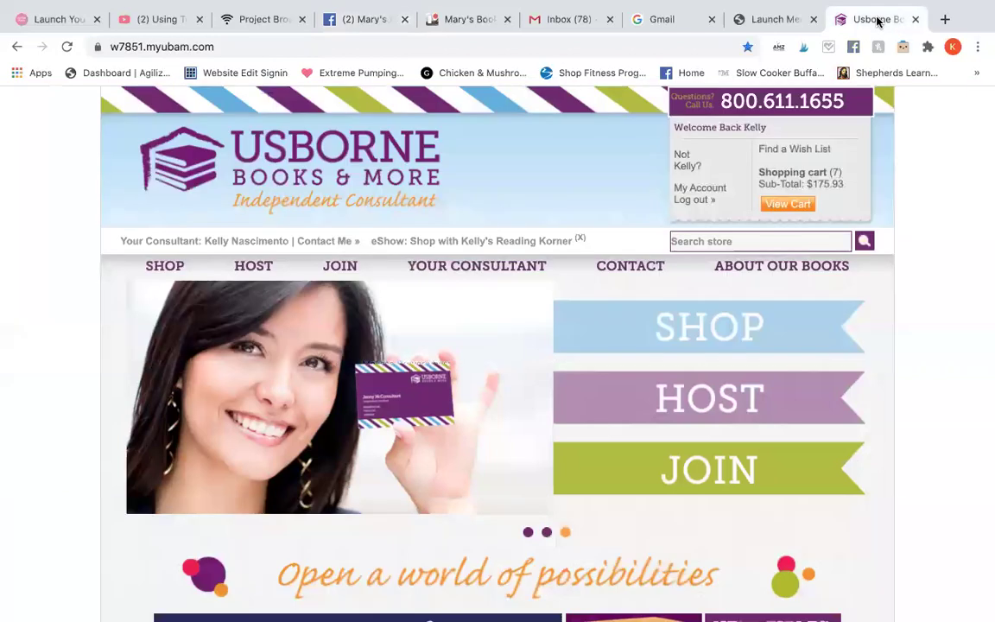
click(735, 241)
text(dinosaurs)
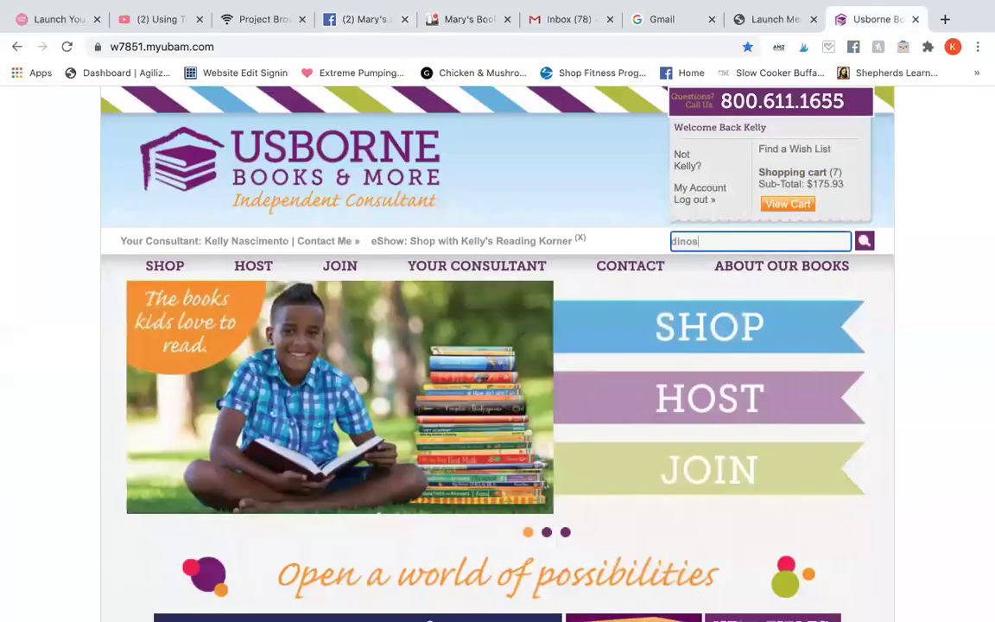
key(Return)
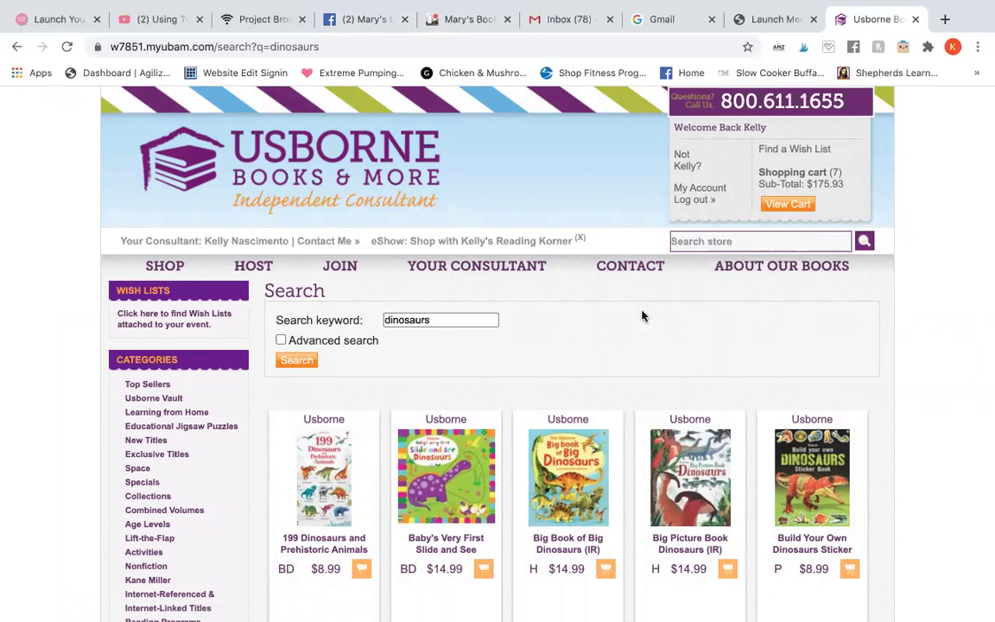
scroll(644, 317, down, 2)
scroll(643, 317, down, 3)
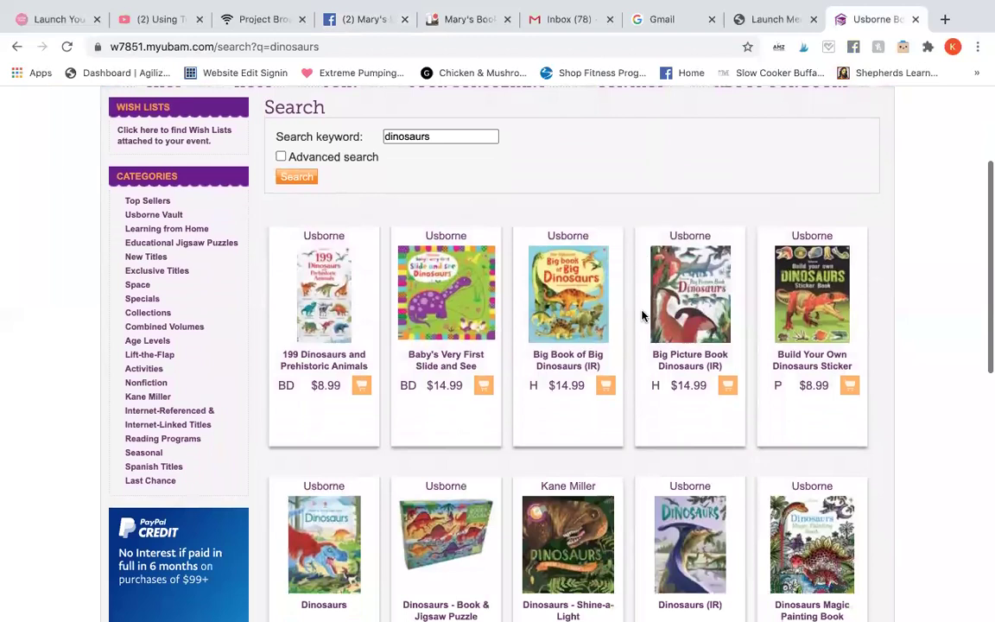
scroll(643, 316, down, 1)
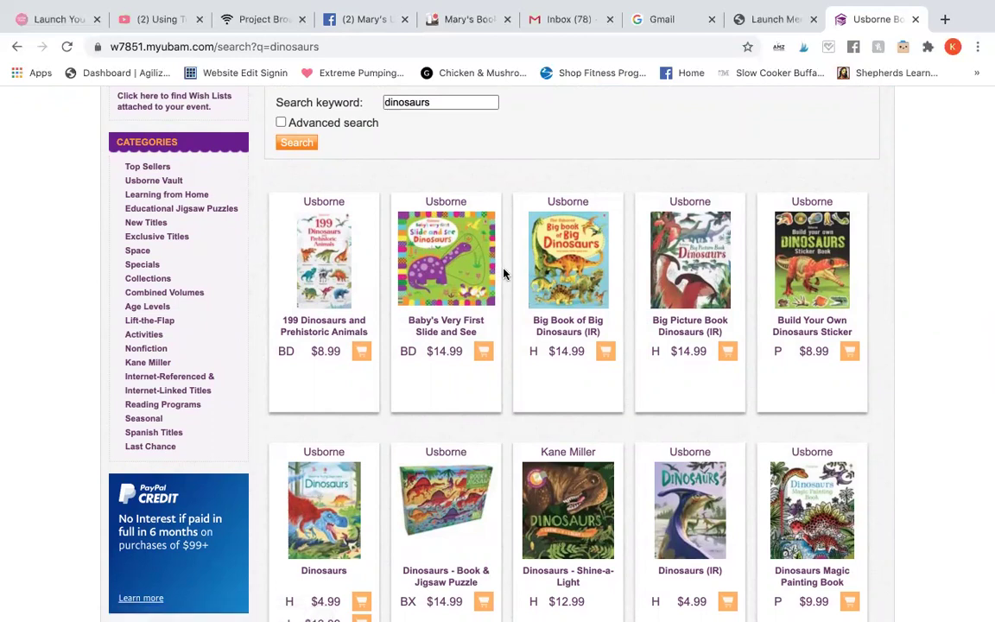
scroll(504, 274, down, 2)
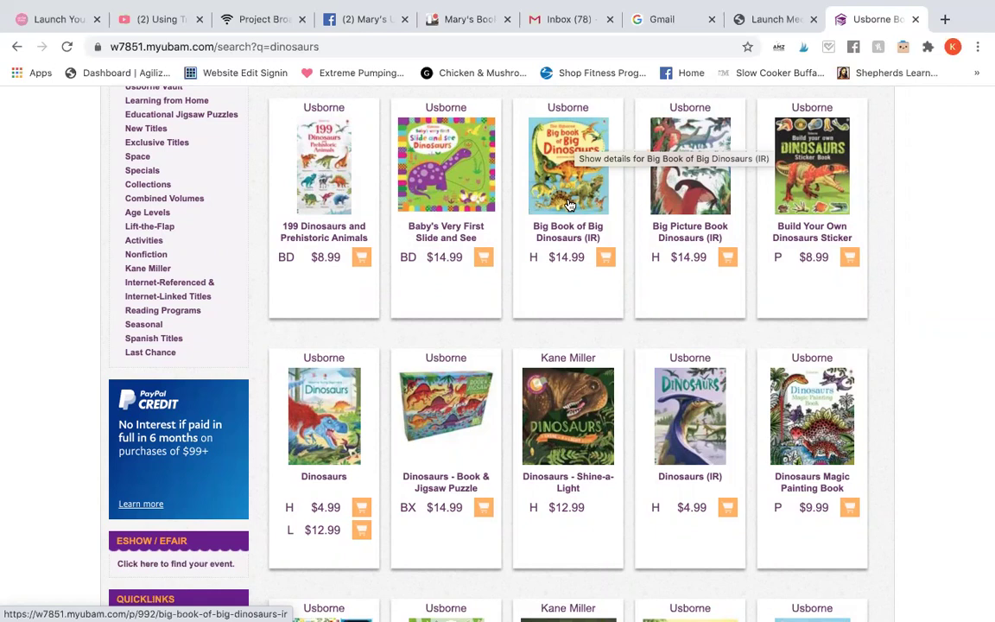
Step: Copy the Big Book of Big Dinosaurs page address and add 'Big Book of Dinosaurs (it has fold out pages - so cool!!!)' to the reply
click(569, 205)
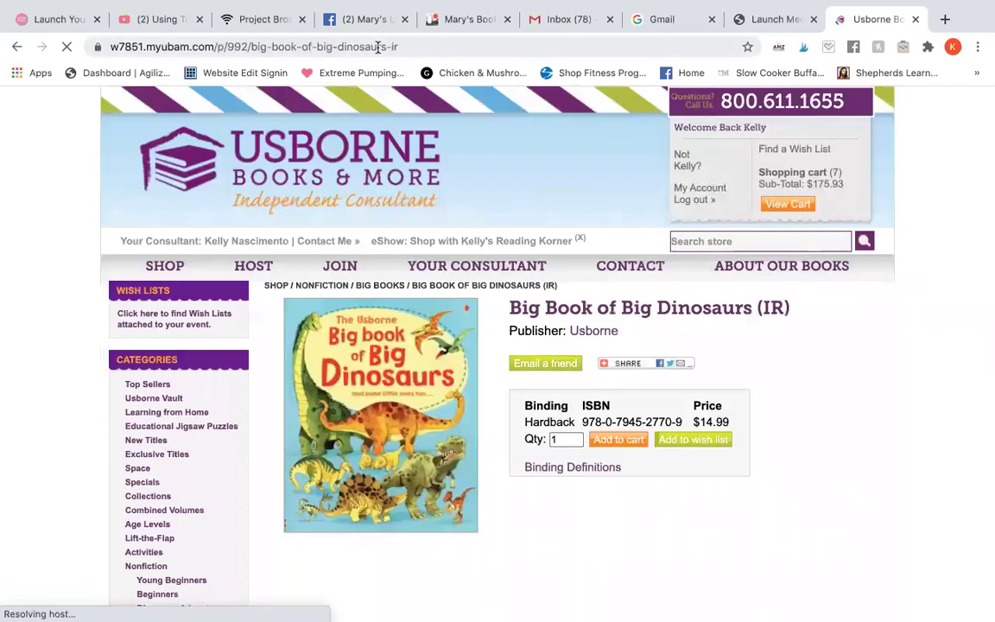
click(377, 46)
key(ctrl+c)
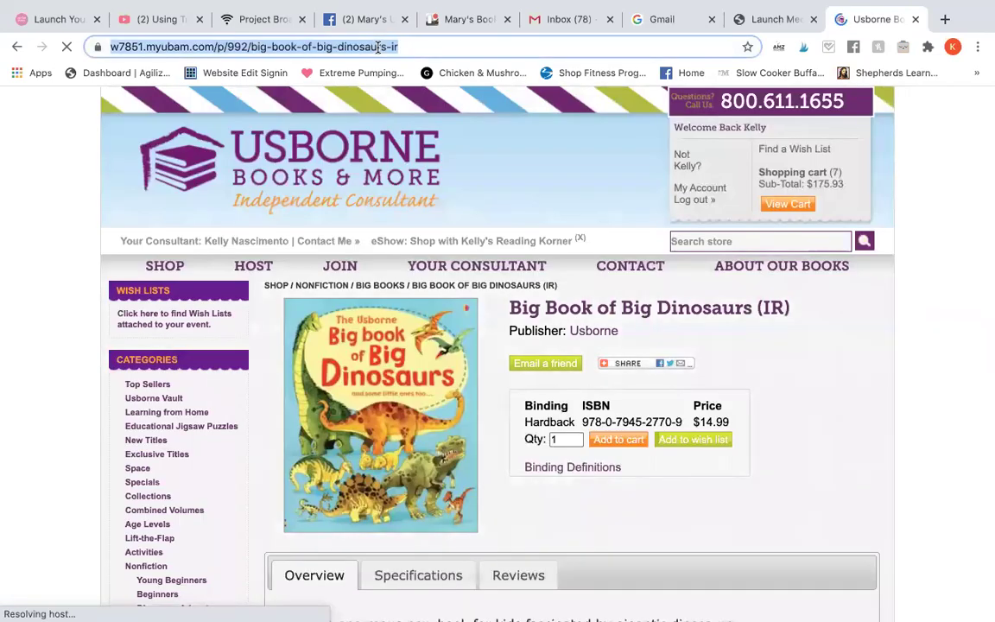
click(359, 19)
text(Big Book of Dinosaurs (it has fold out pa)
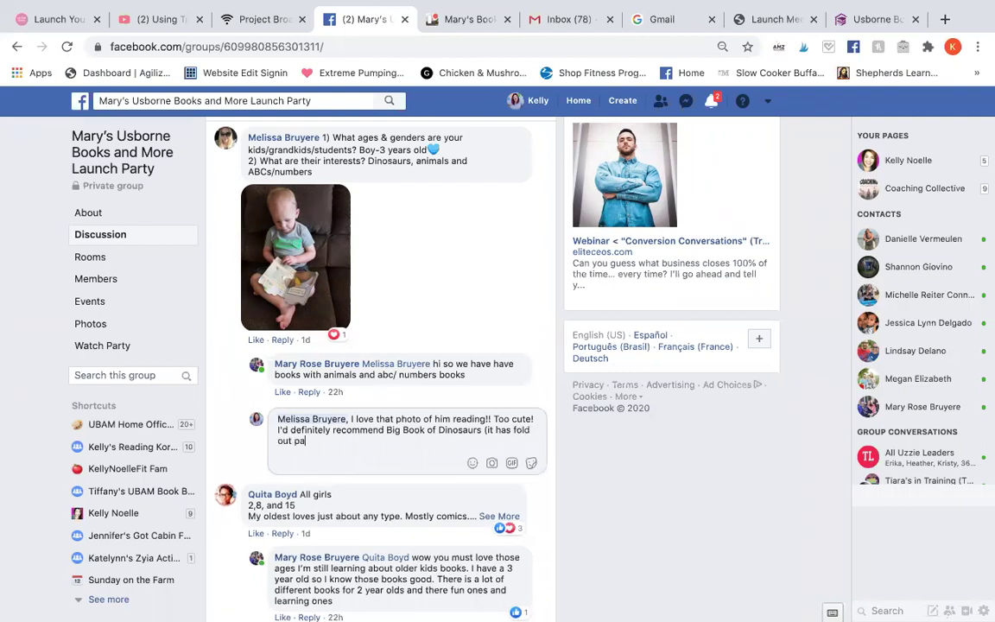
text(ges - so cool!!!))
text(ee it)
Step: Remove the stray text after 'so cool!!!)' and paste the book's store link into the reply
key(BackSpace)
key(BackSpace)
key(BackSpace)
key(BackSpace)
key(BackSpace)
key(BackSpace)
key(ctrl+v)
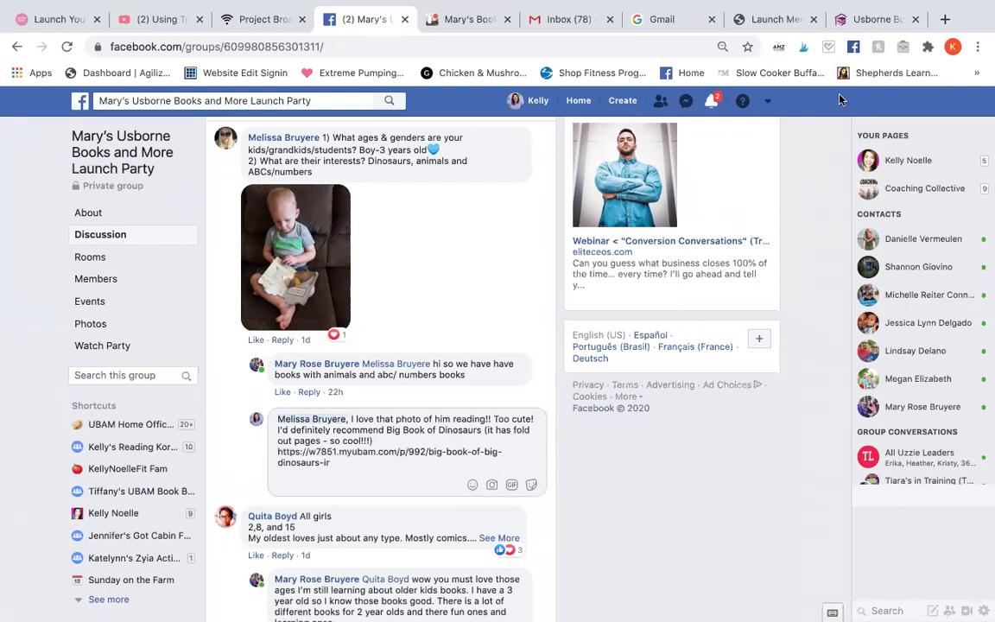
key(ctrl+t)
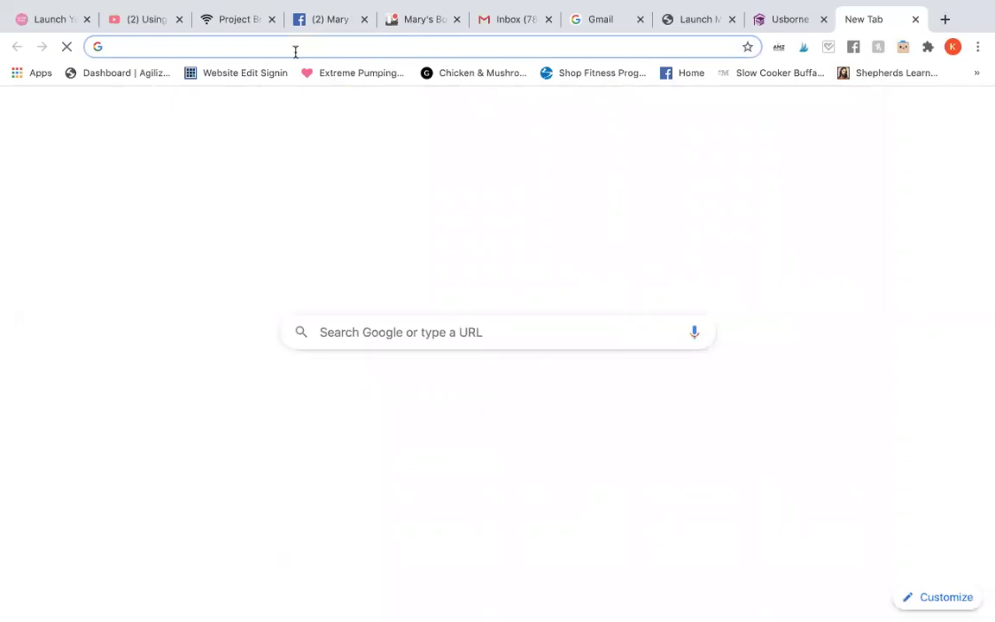
Step: Go to YouTube and search for 'usborne big book of dinosaurs'
text(youtube.c)
click(238, 75)
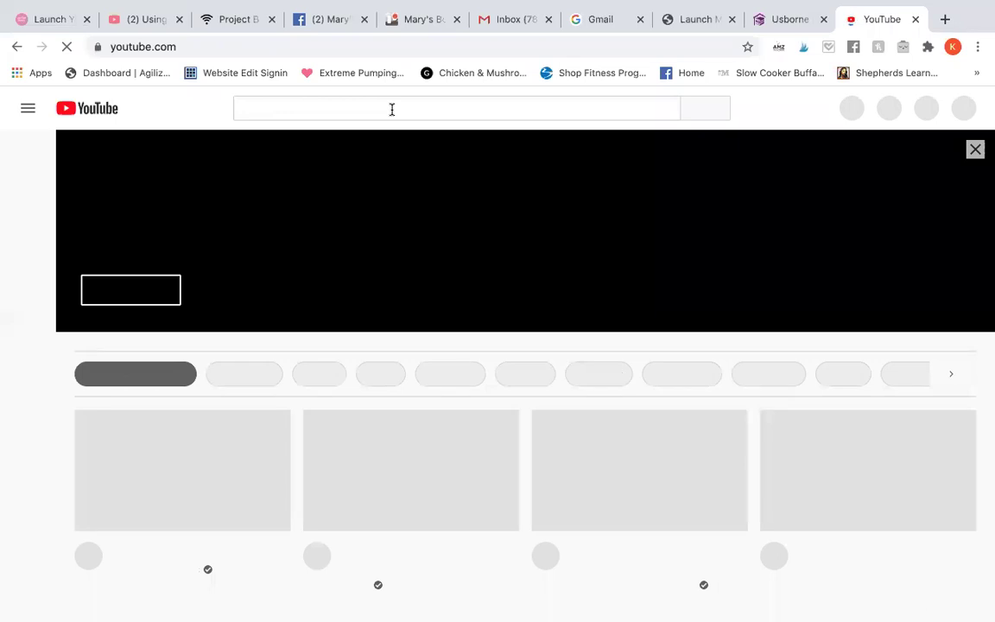
click(391, 110)
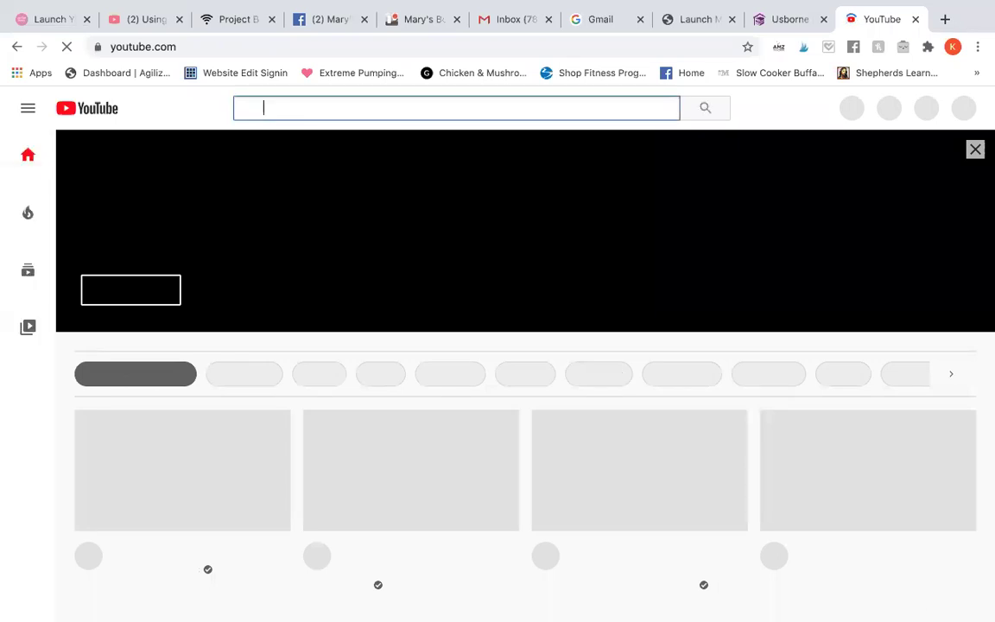
text(usborne big book of dinosaurs)
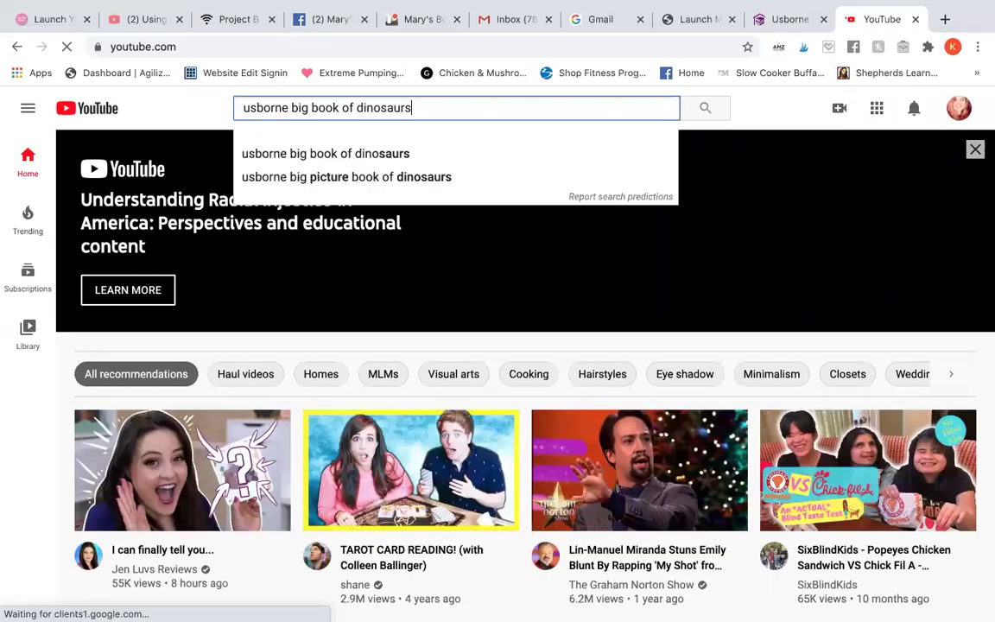
key(Return)
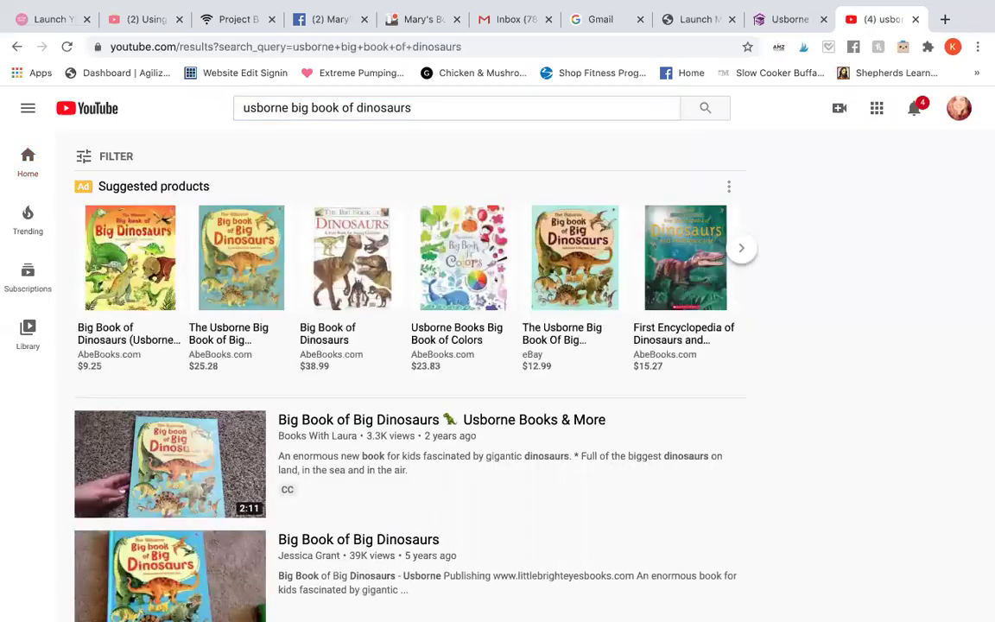
Step: Open the Big Book of Big Dinosaurs video, pause it, and copy its youtu.be share link
scroll(387, 143, down, 3)
scroll(389, 145, down, 1)
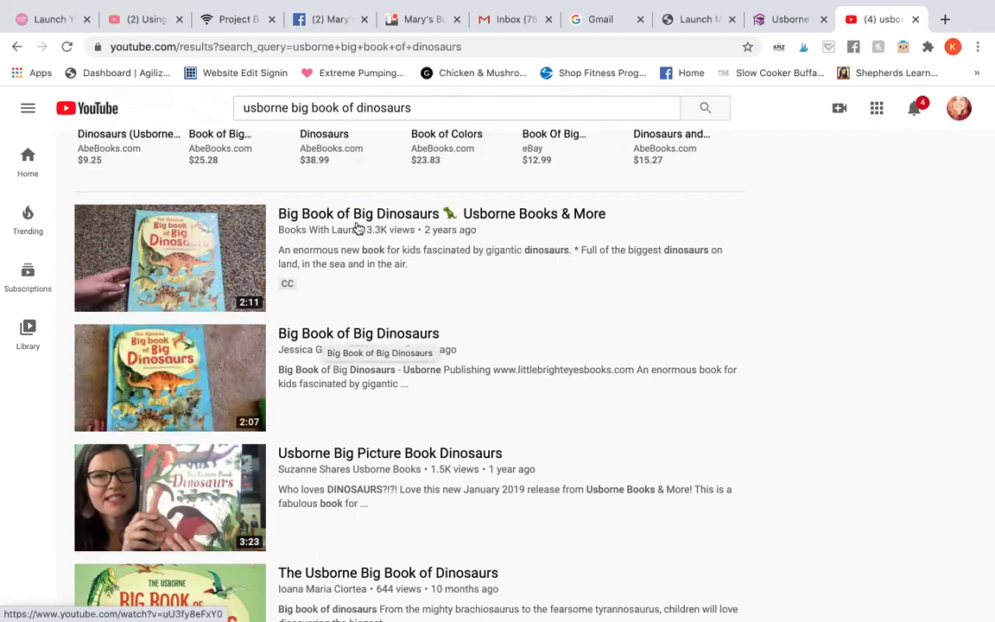
click(362, 214)
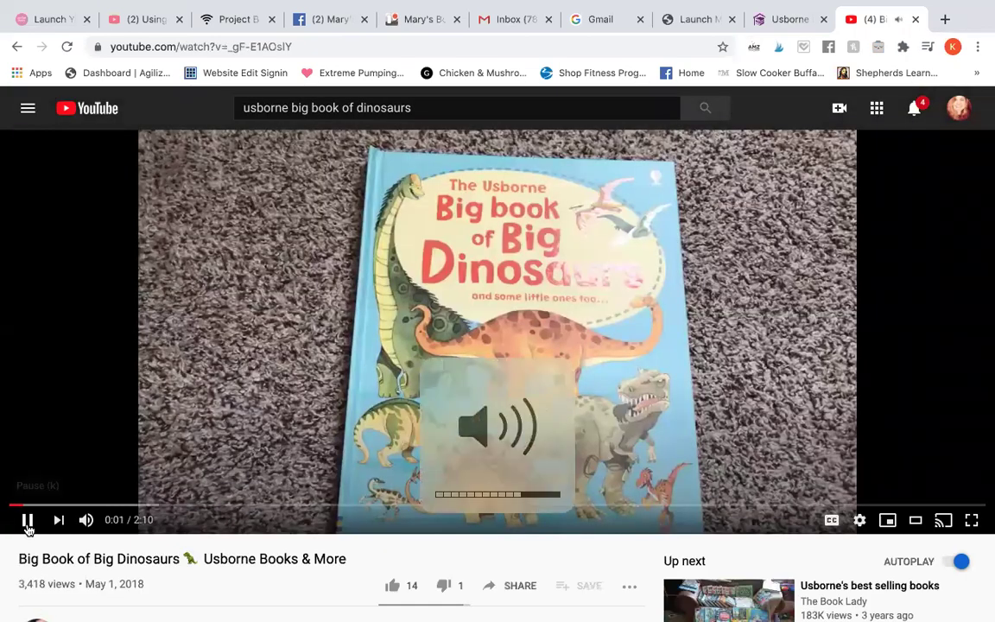
click(27, 520)
click(522, 586)
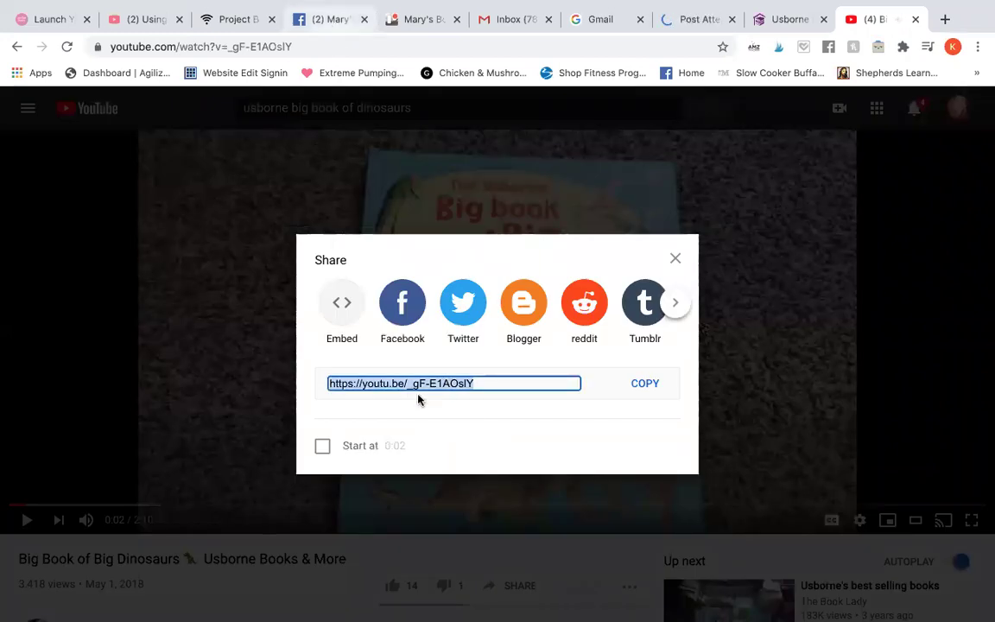
key(super+4)
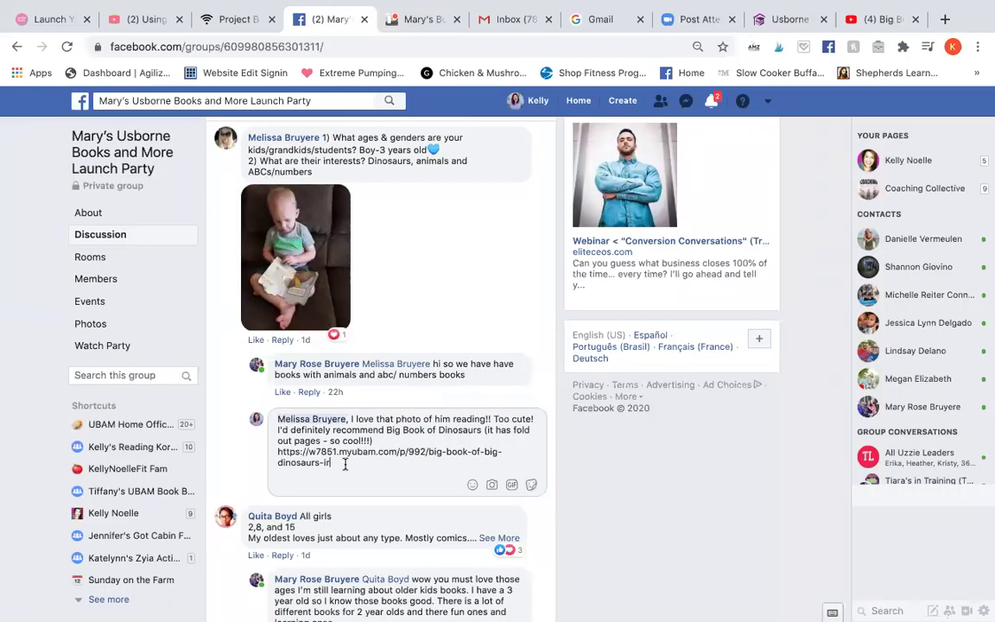
Step: Add 'And you can see inside here:' with the video link, then select and delete the whole reply
text(And you can see inside here:)
text(https://youtu.be/_gF-E1AOsIY)
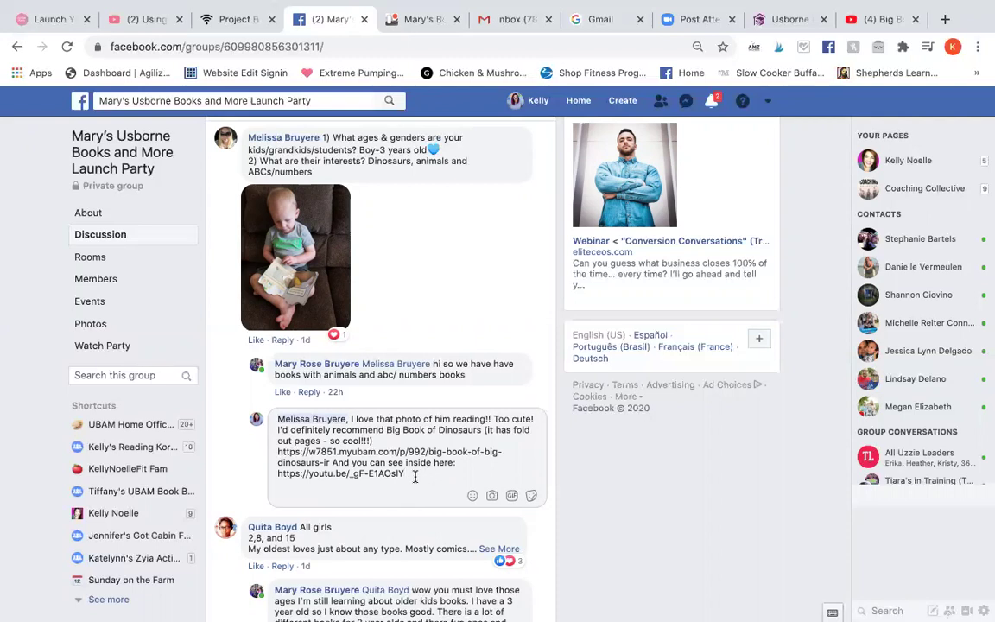
drag(414, 472, 302, 421)
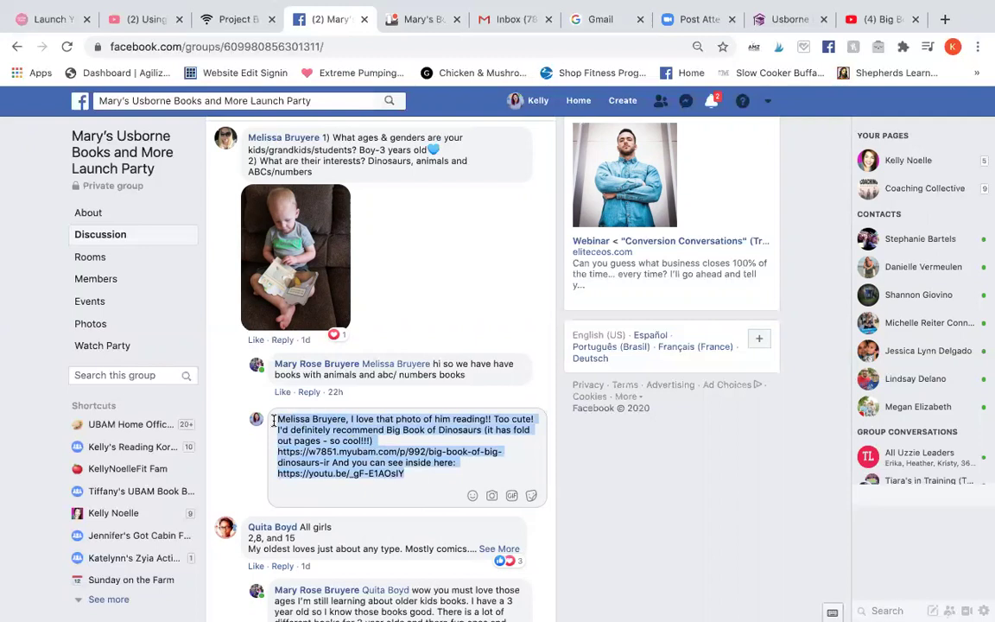
key(BackSpace)
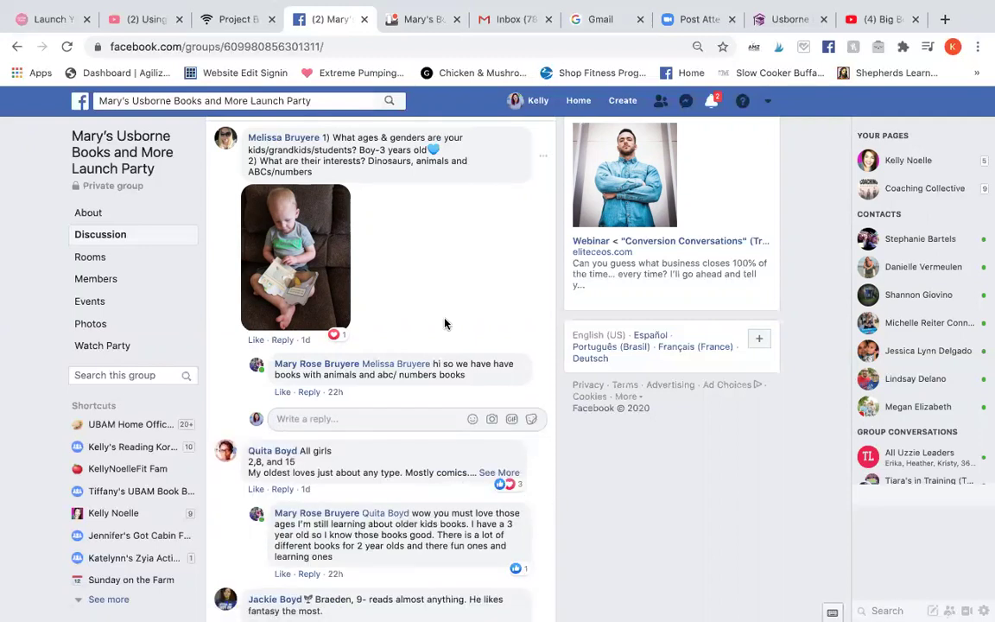
Step: Draft a private chat telling the parent she was tagged about a dinosaur book, offering more recommendations, then close it
mouse_move(285, 141)
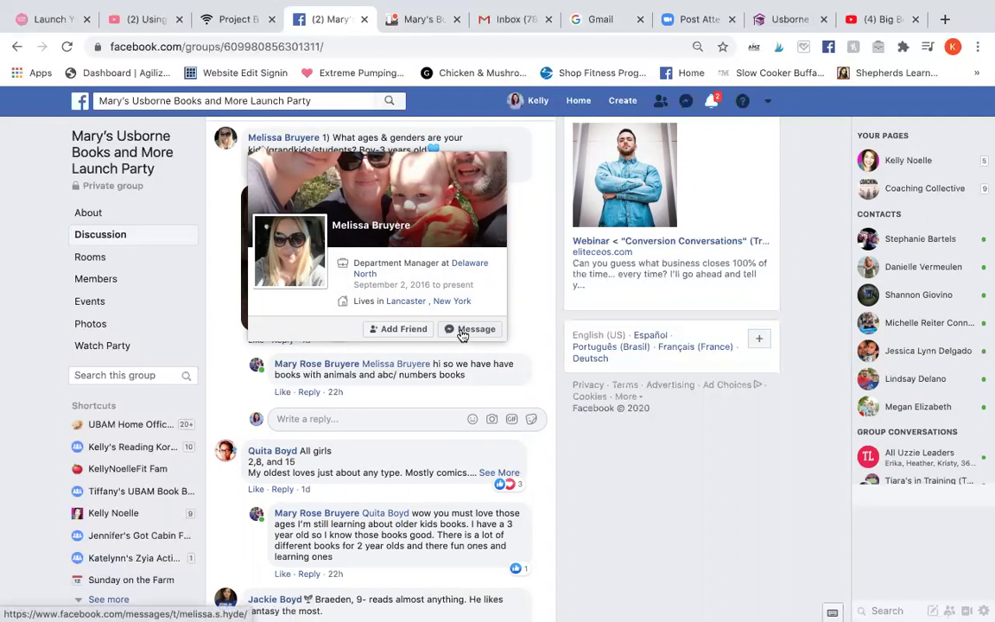
click(464, 331)
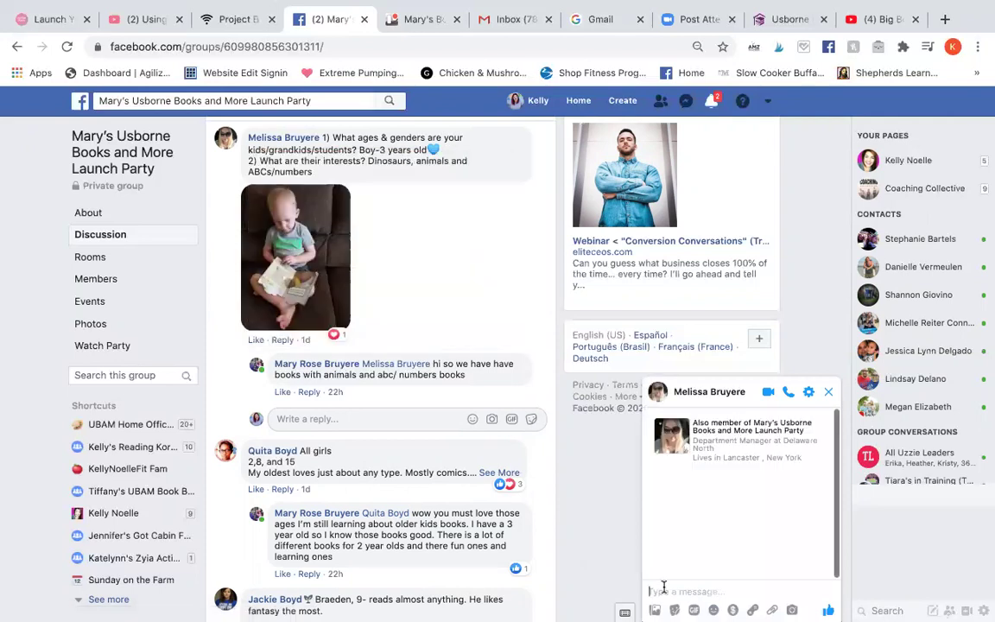
text(Hey Melissa! I just tagged you in)
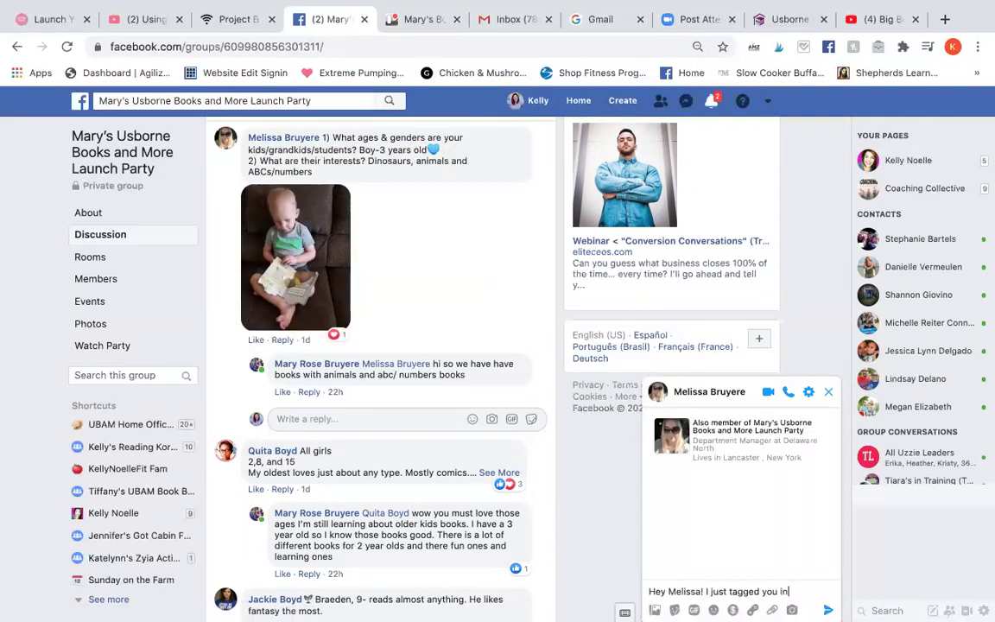
text( Mary's party group)
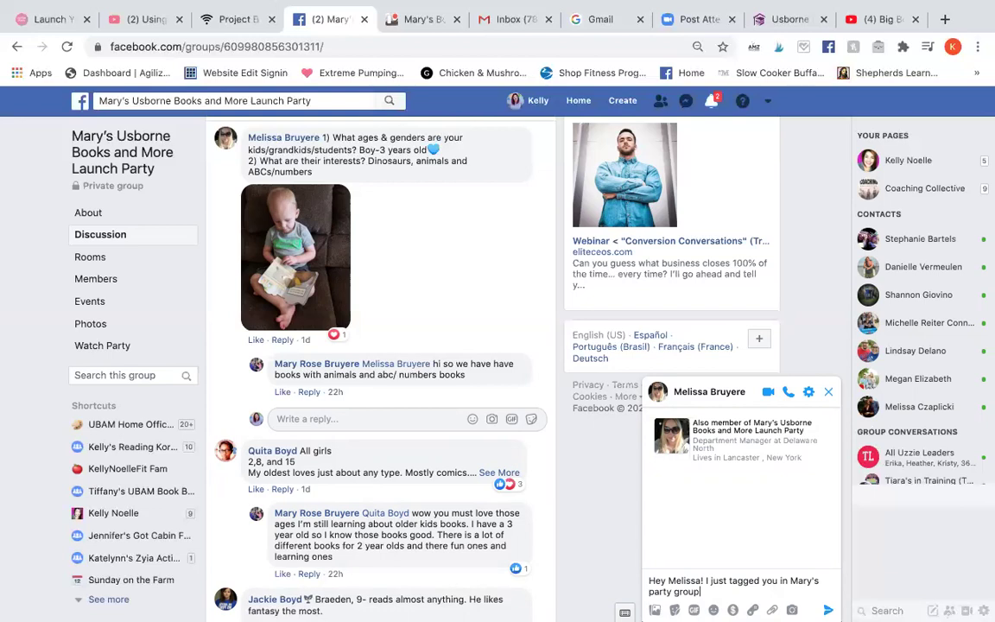
text( showing you a dinosaur book I think your son would LOVE.)
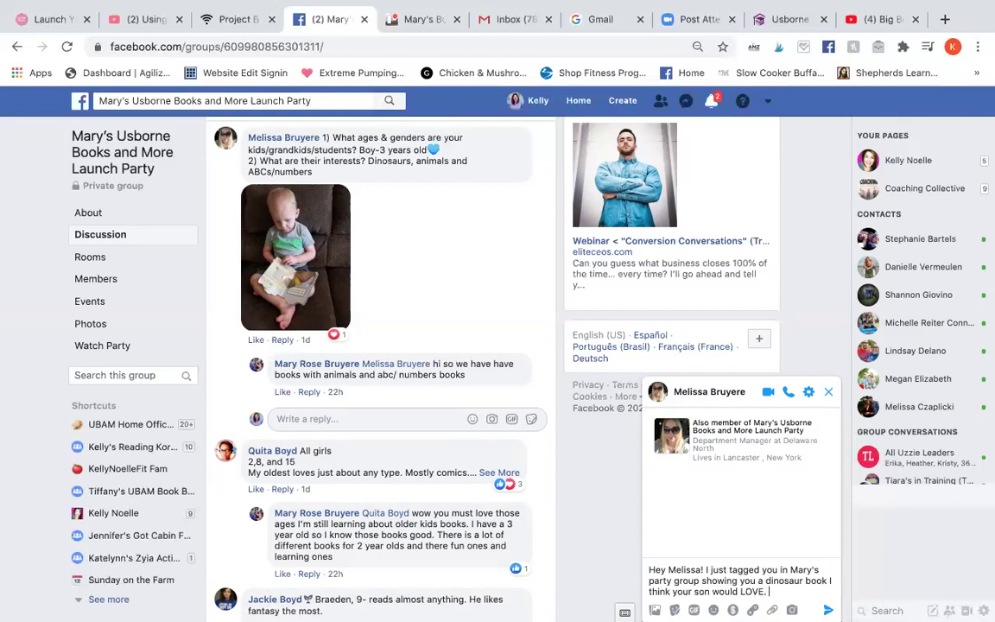
text( Would you like me to make a longer list of book)
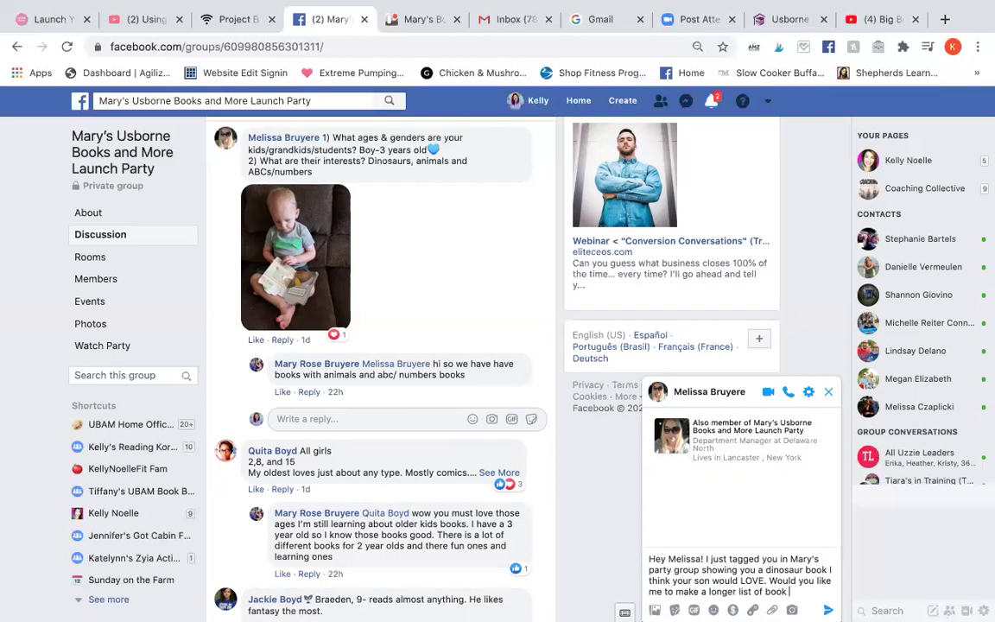
text( recommendations for him?)
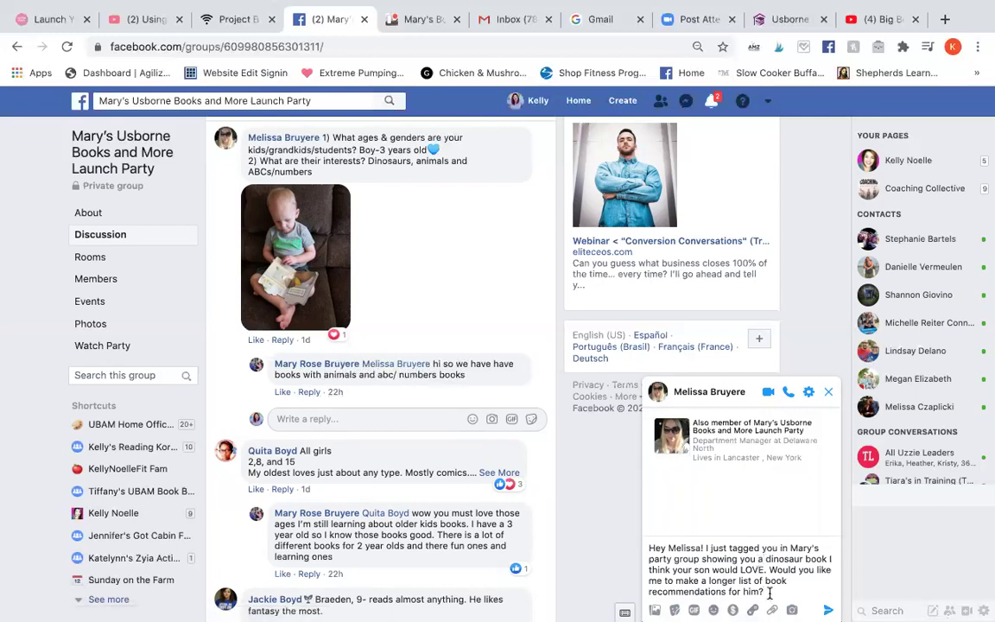
key(BackSpace)
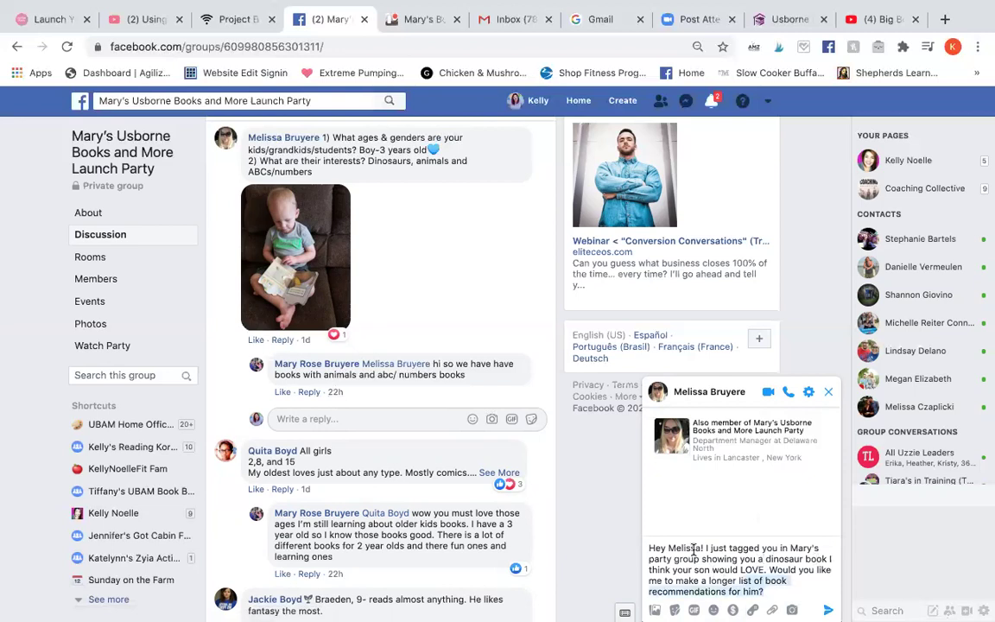
click(829, 393)
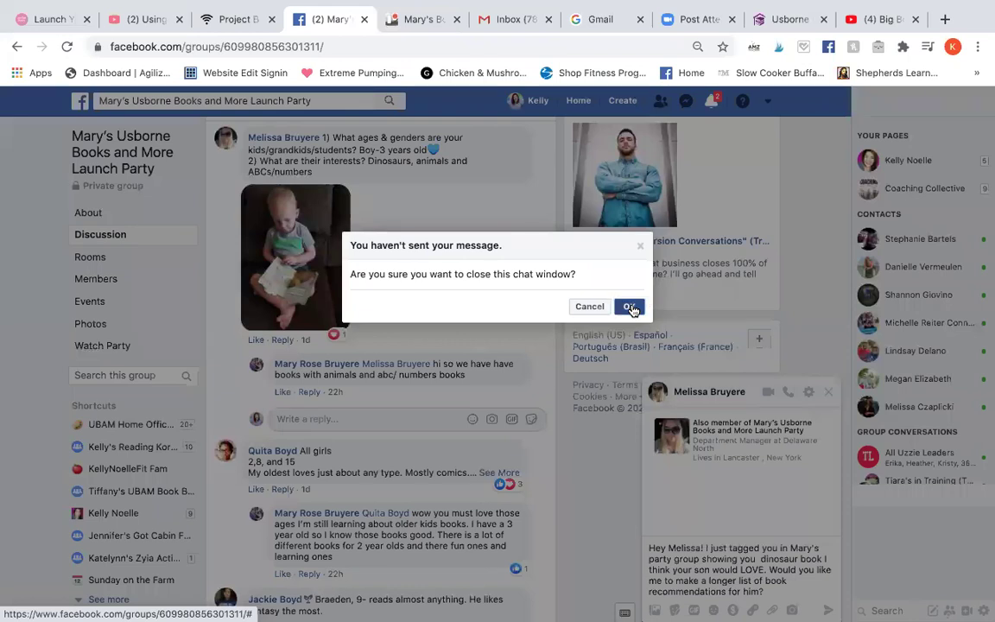
Step: Discard the unsent chat and start a new wish list from the Usborne account dashboard
click(629, 307)
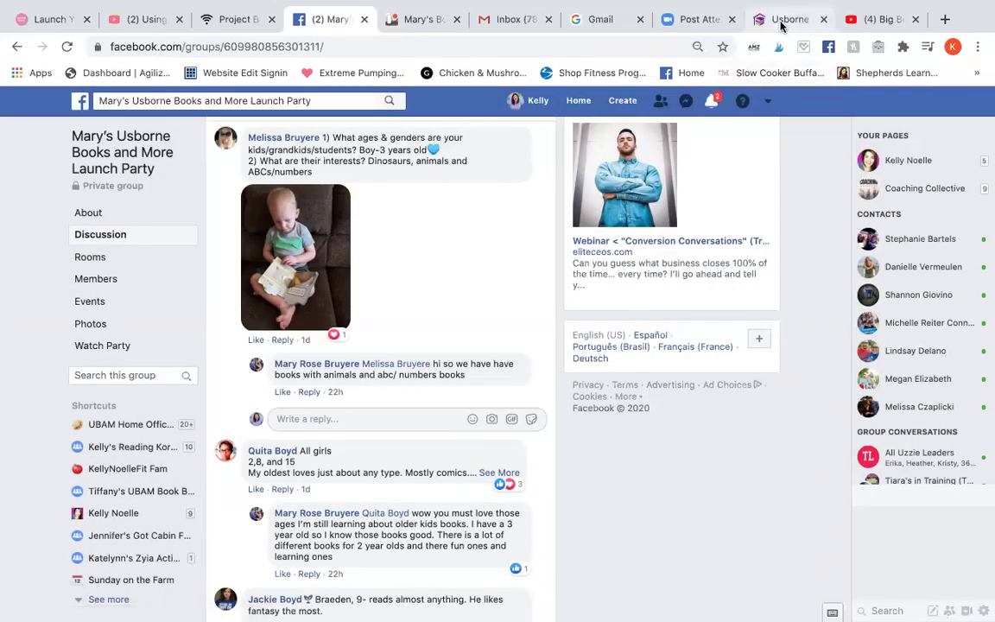
click(782, 21)
click(706, 189)
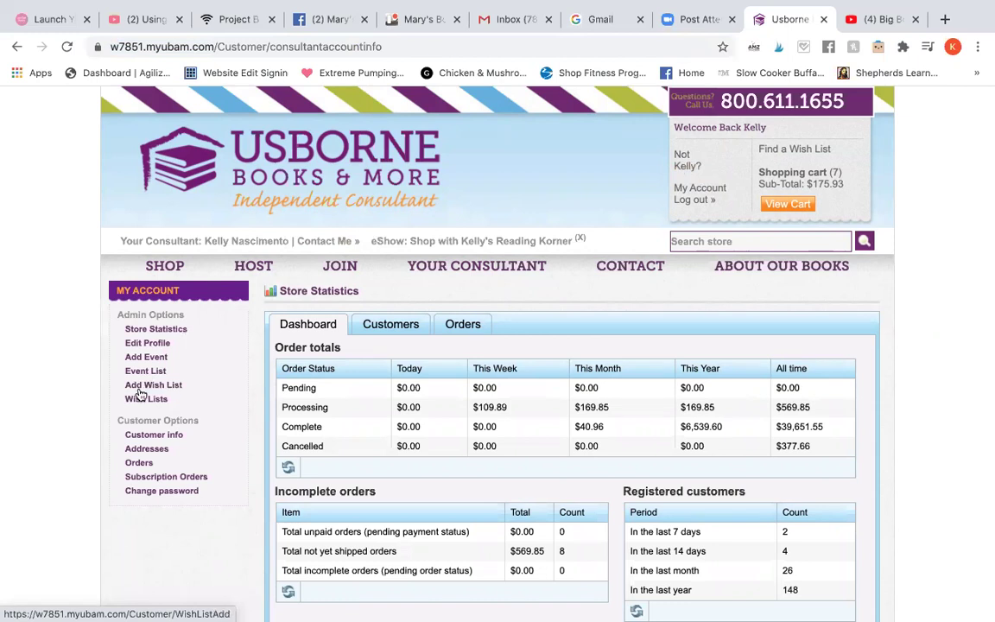
click(163, 386)
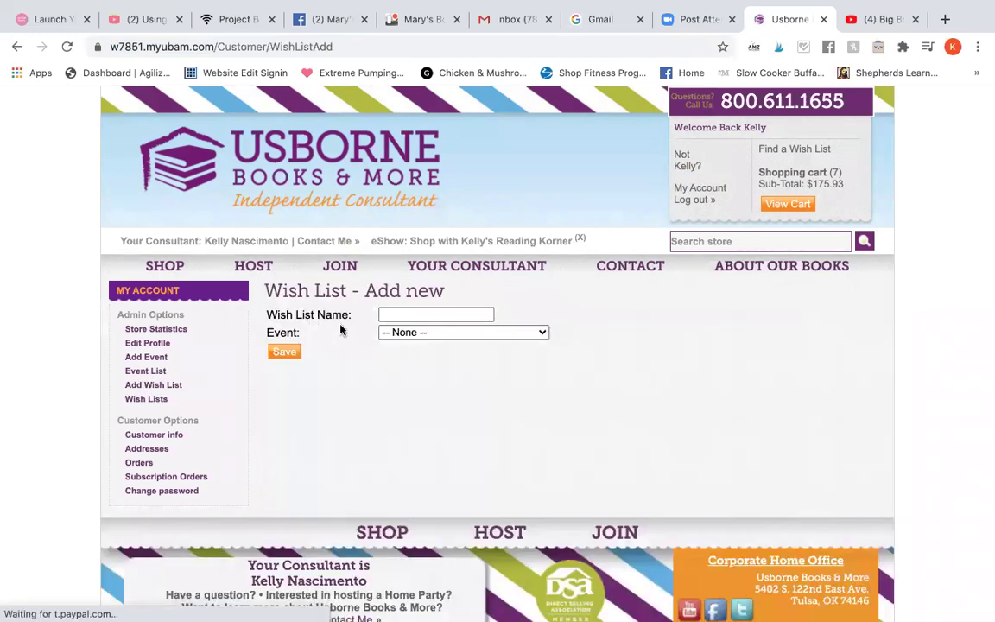
Step: Name the wish list after the parent, link it to the shop event, save, and view it on the last page
click(415, 314)
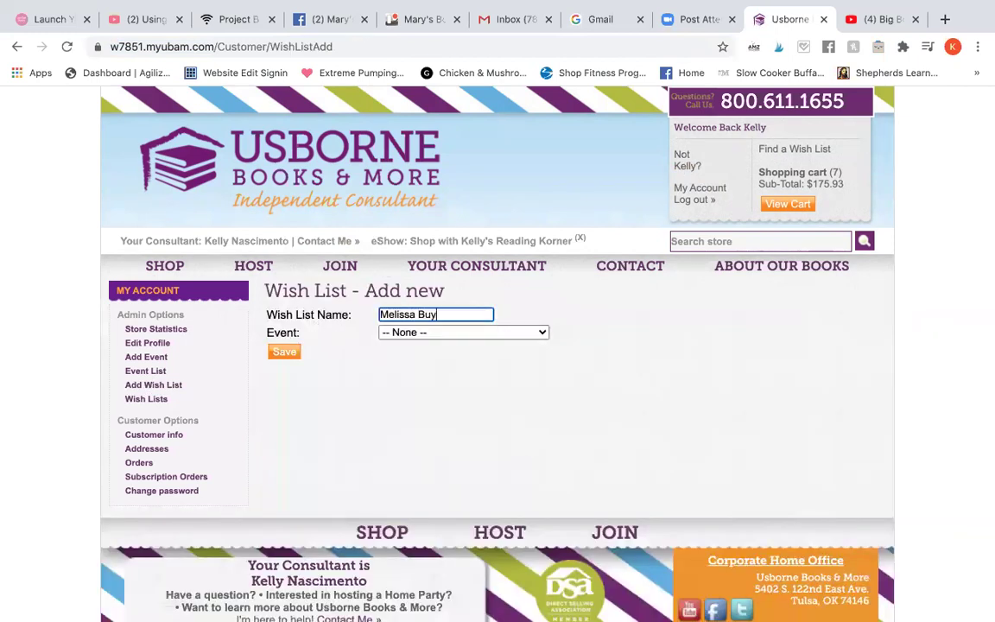
click(425, 333)
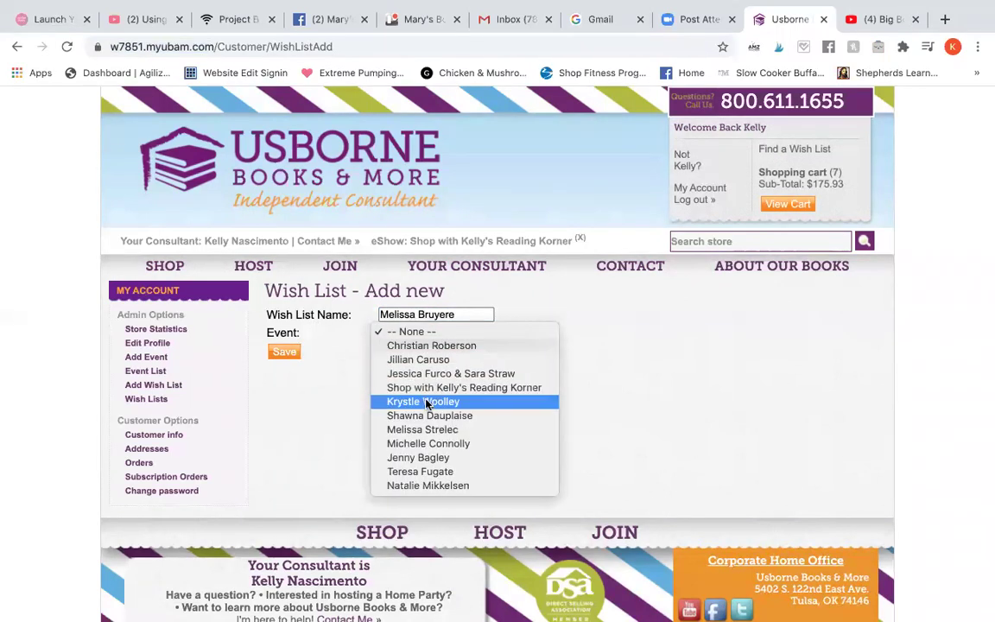
click(327, 381)
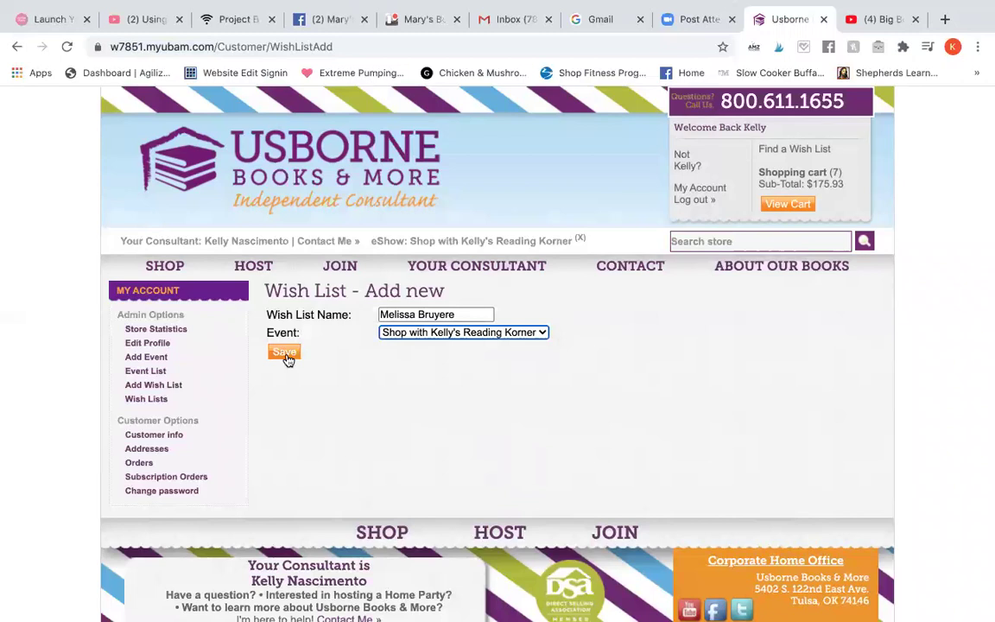
click(399, 335)
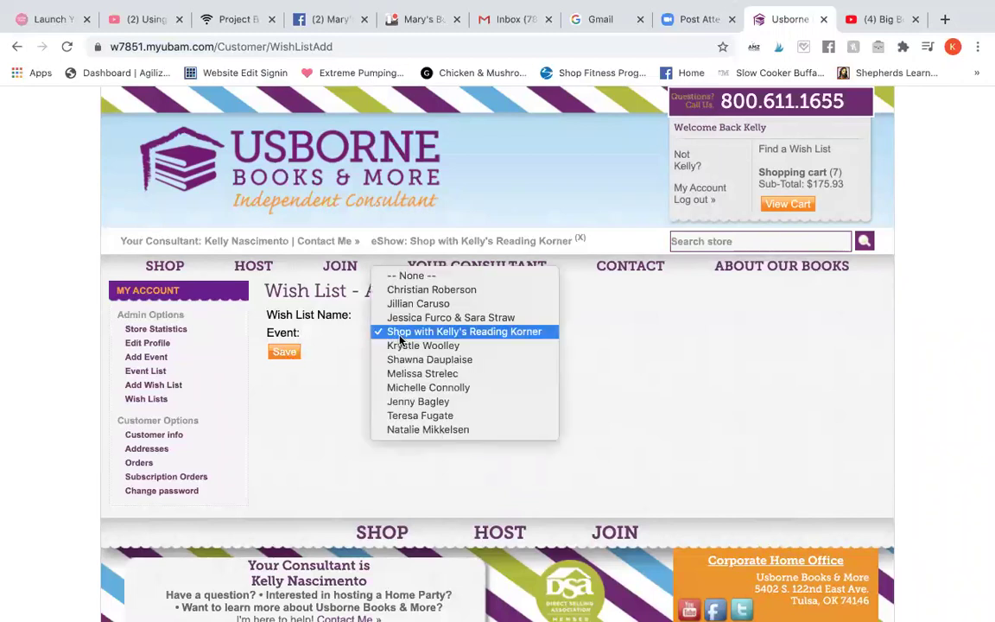
click(400, 336)
click(284, 352)
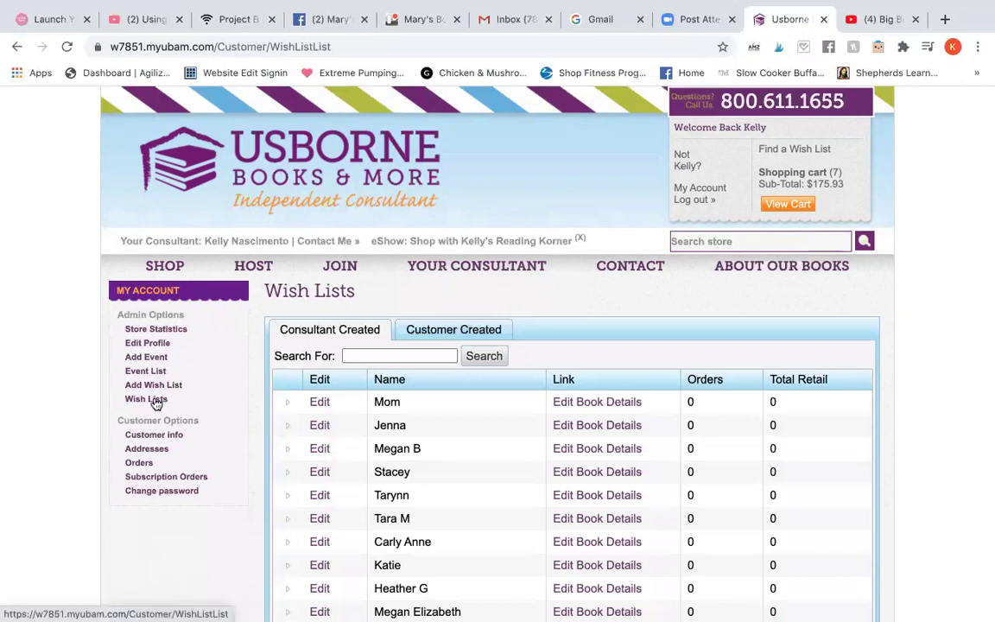
scroll(373, 432, down, 5)
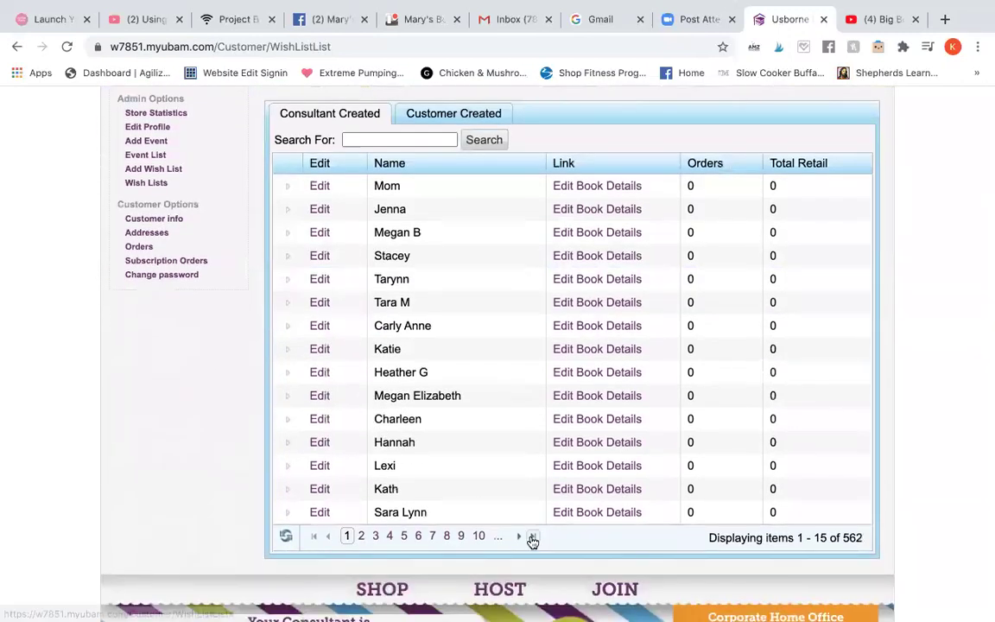
click(534, 538)
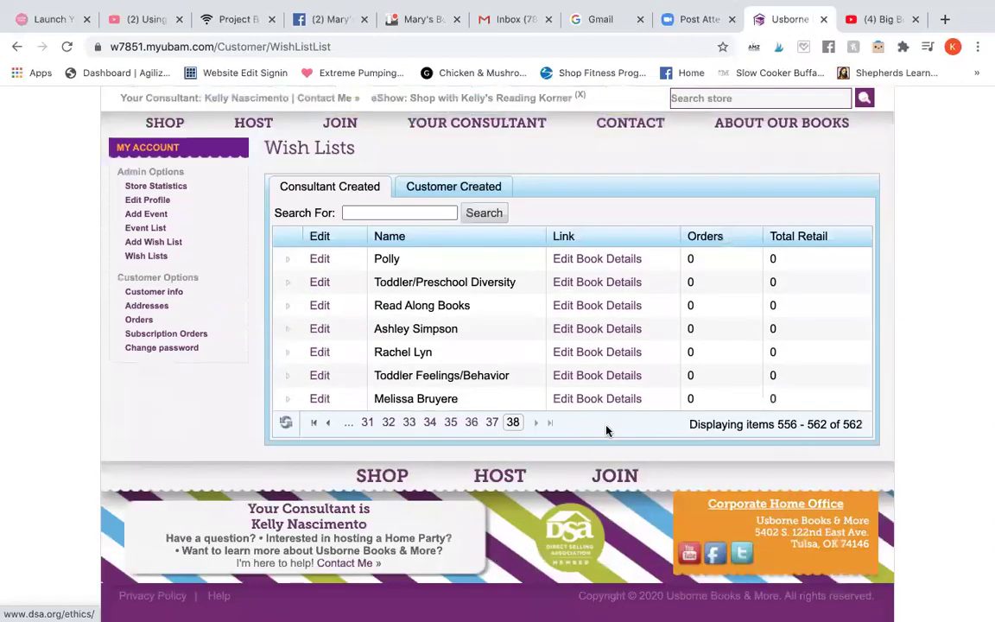
Step: Search the store for 'dinosaurs' and star Big Book of Big Dinosaurs for the wish list
click(605, 400)
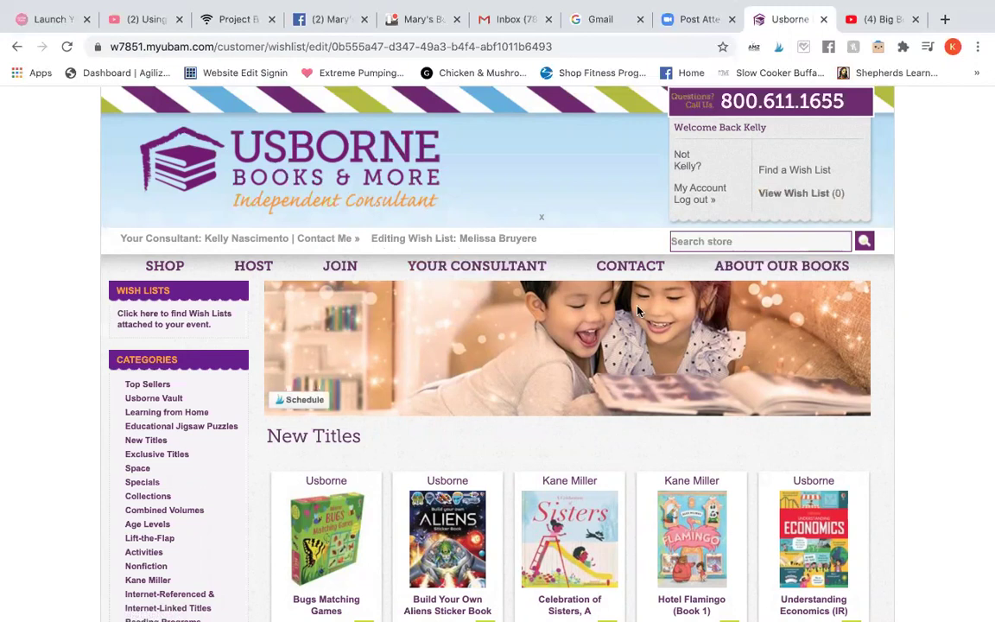
click(700, 241)
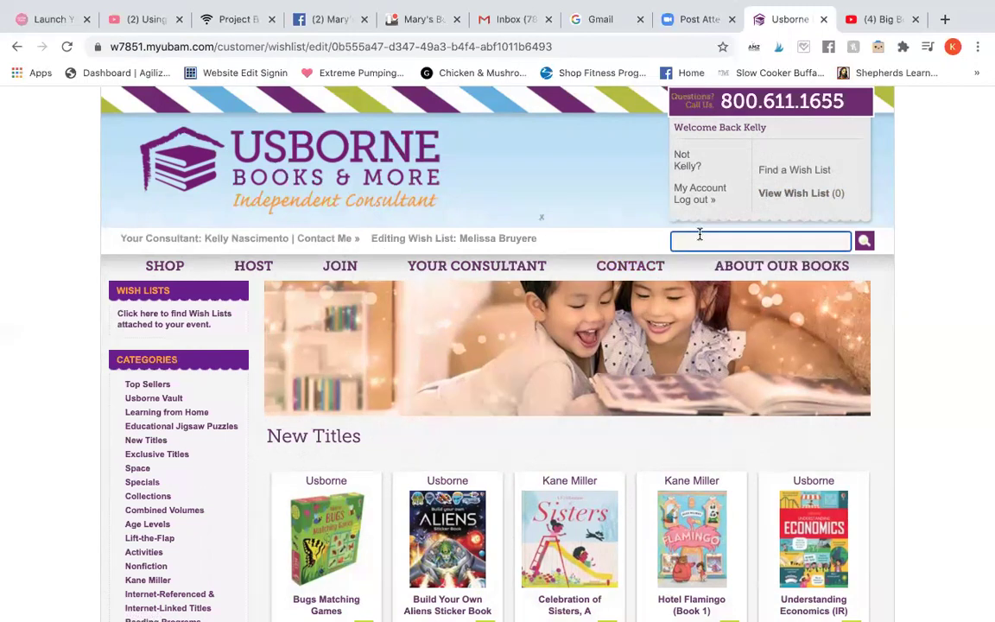
text(dinosaurs)
key(Return)
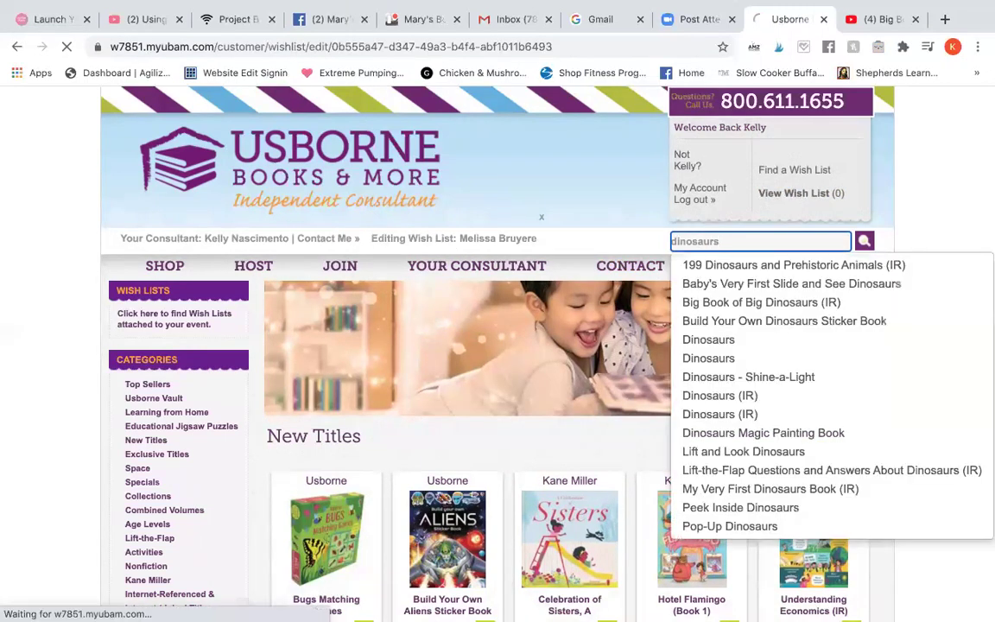
scroll(511, 339, down, 2)
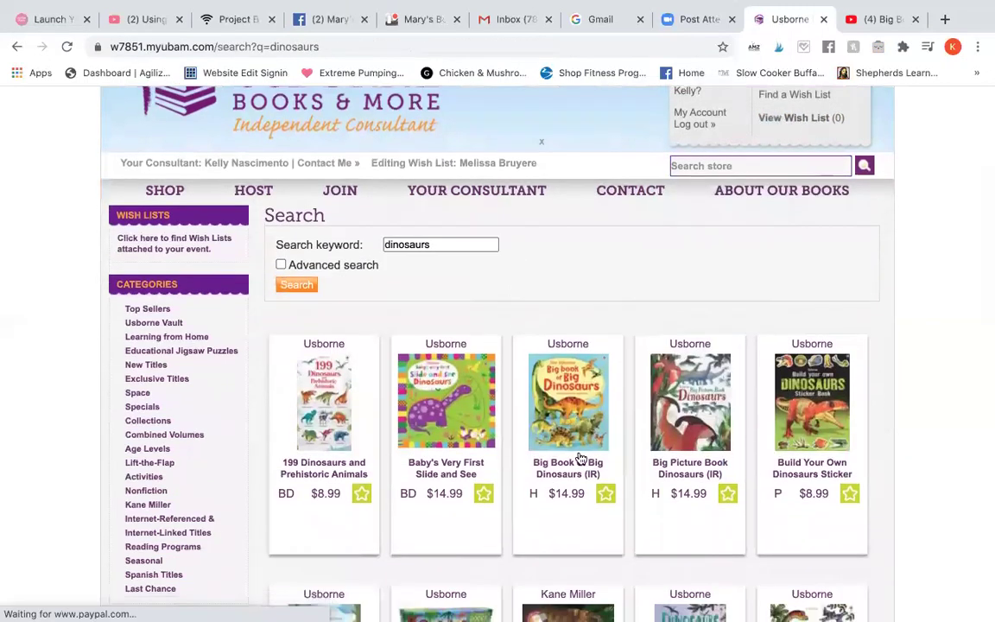
click(603, 492)
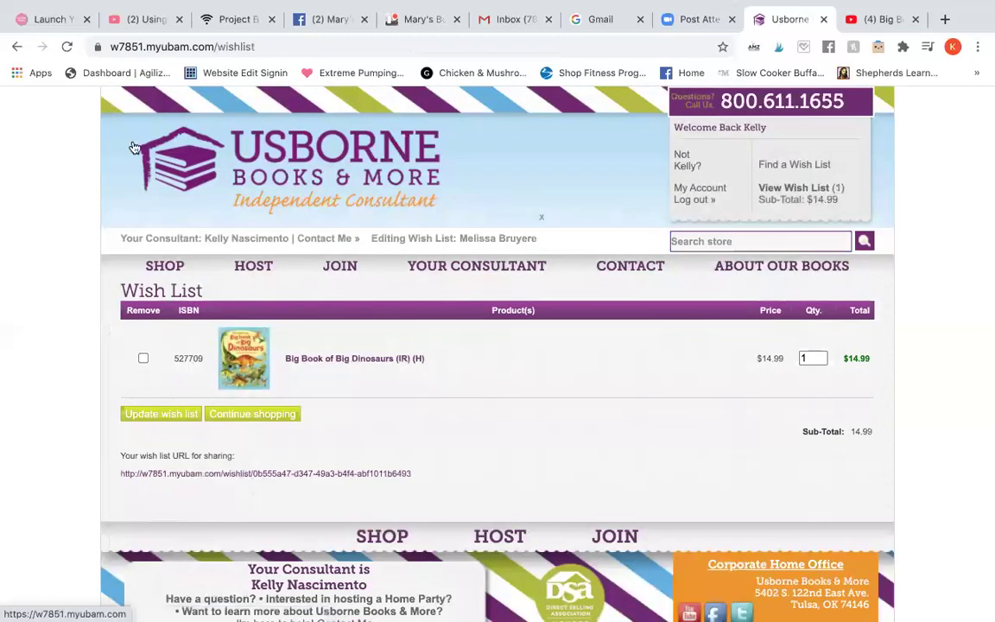
click(17, 46)
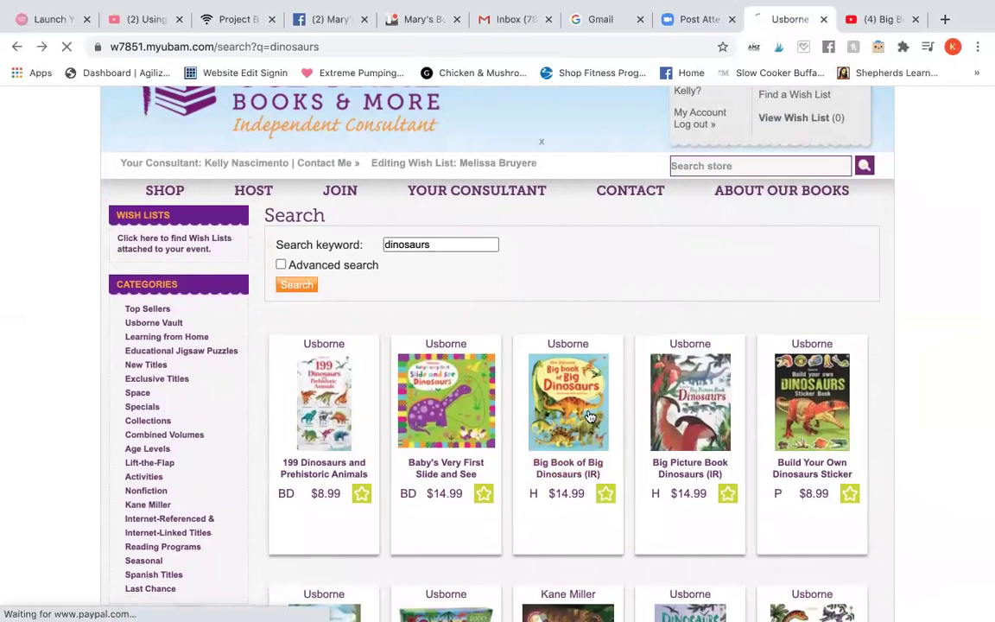
Step: Check the book's specifications, add it to the wish list, and update its quantity to 1
click(586, 447)
scroll(573, 430, down, 2)
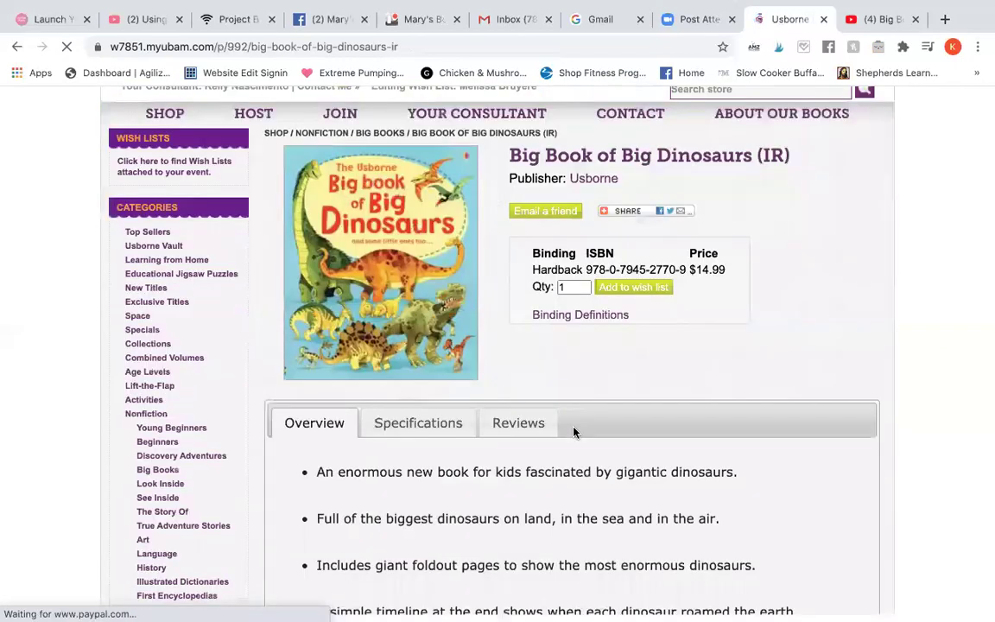
click(448, 413)
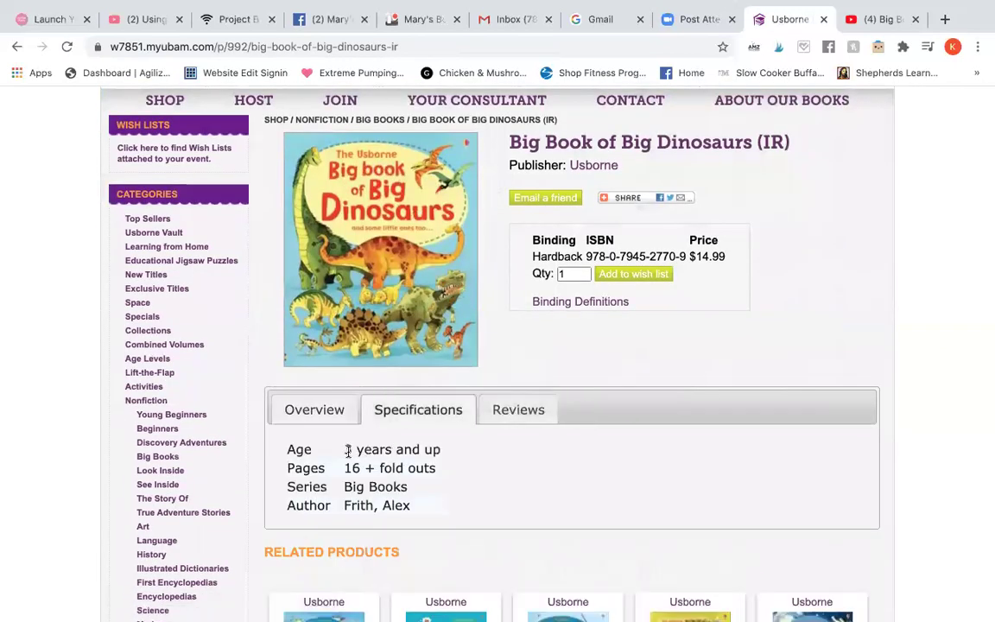
click(317, 403)
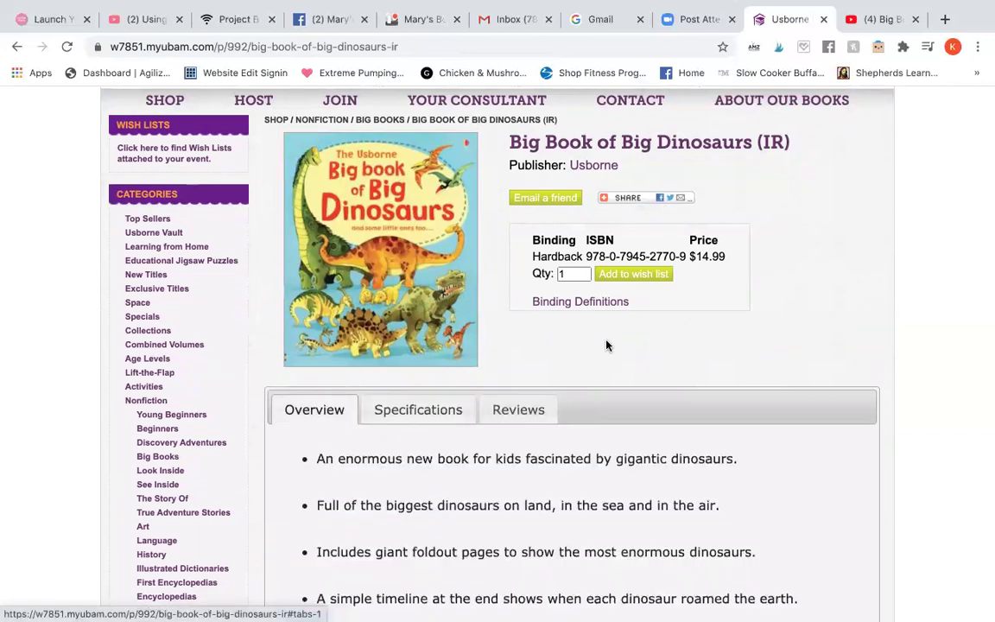
click(639, 276)
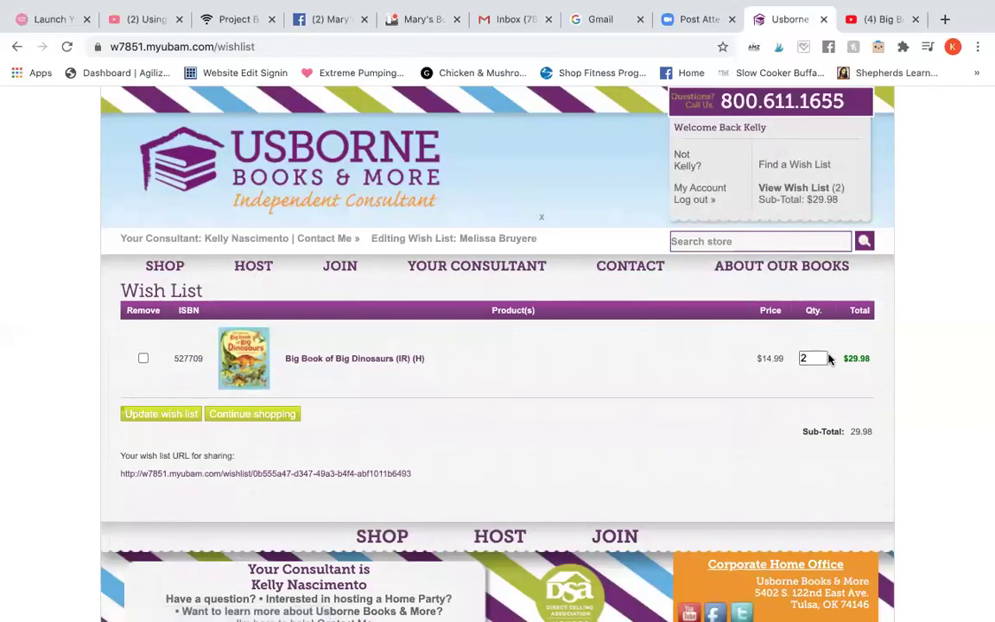
click(816, 358)
text(1)
click(180, 421)
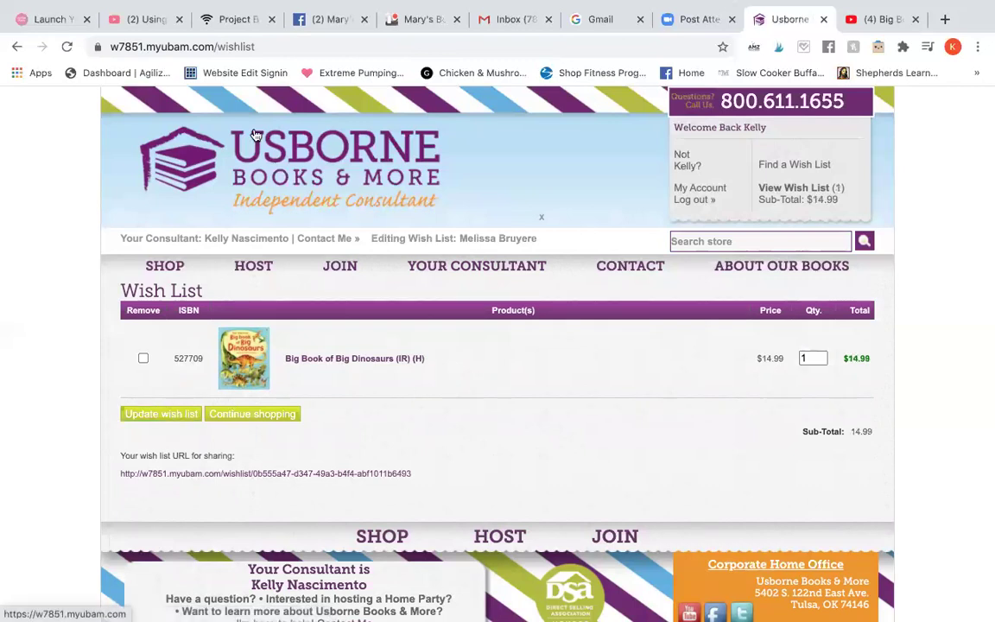
Step: Glance at the Facebook group, then go back twice on Usborne to the Big Book of Big Dinosaurs page
click(331, 19)
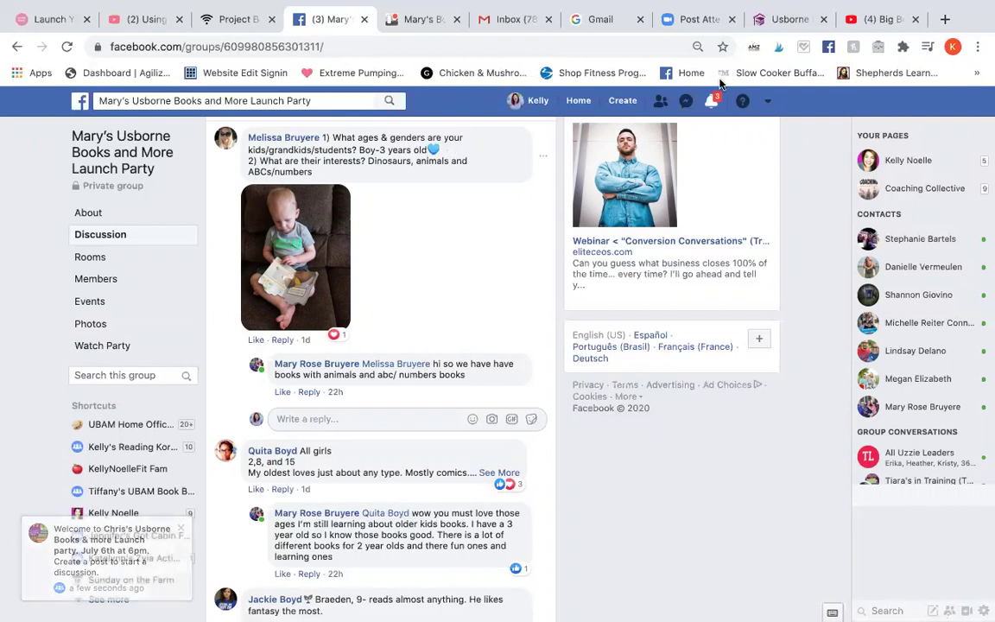
click(789, 19)
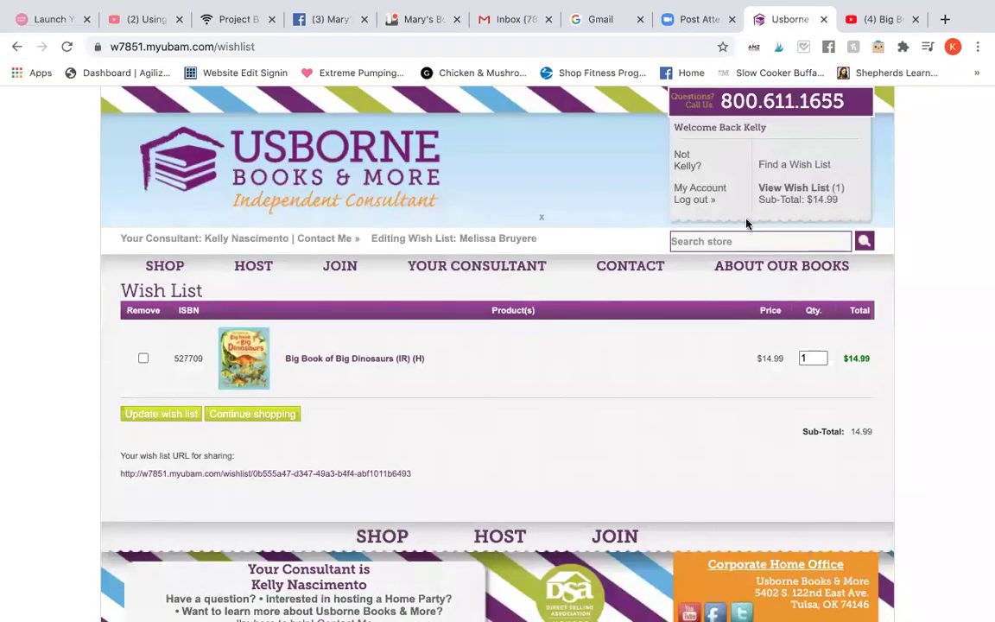
click(14, 50)
click(17, 50)
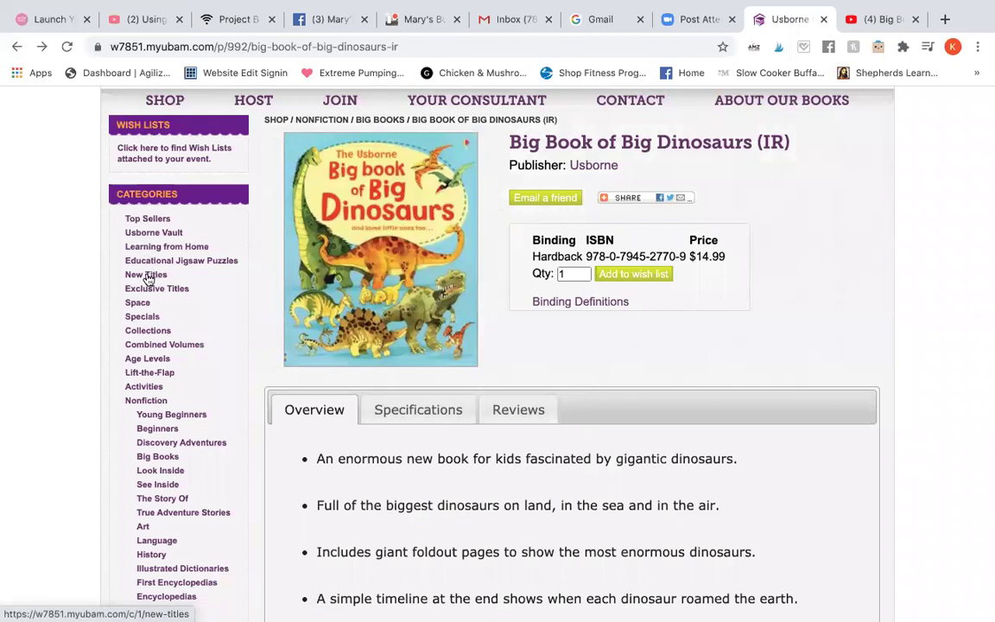
Step: Browse the New Titles category sorted by creation date
click(153, 250)
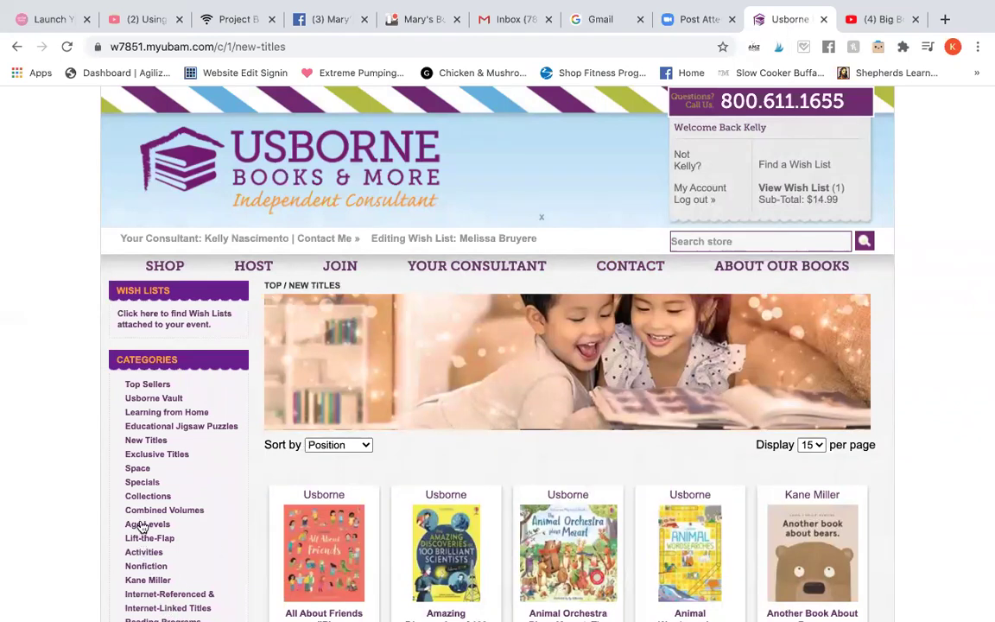
scroll(337, 415, down, 3)
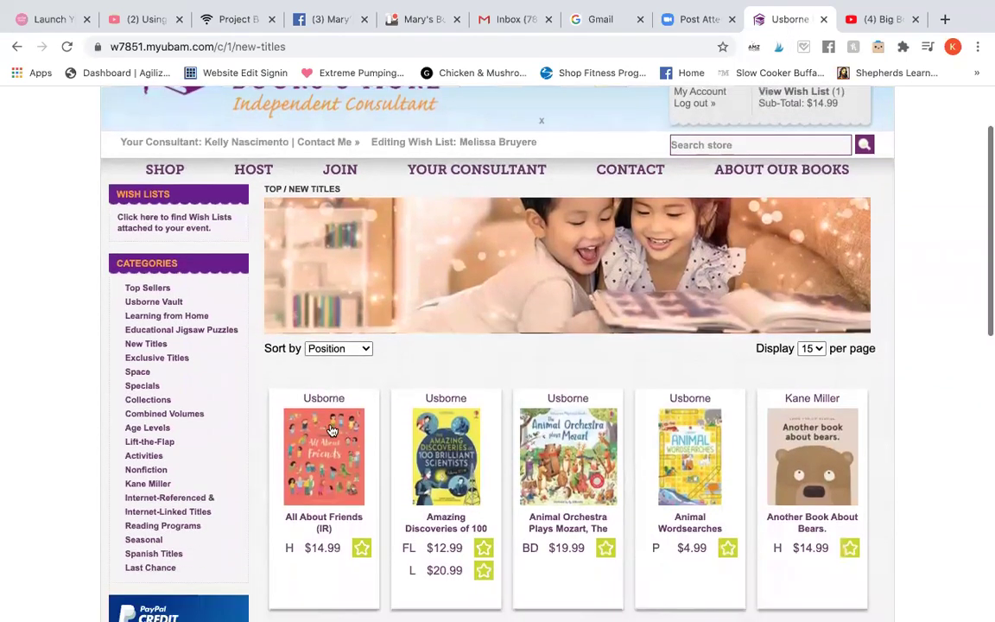
click(351, 330)
click(349, 374)
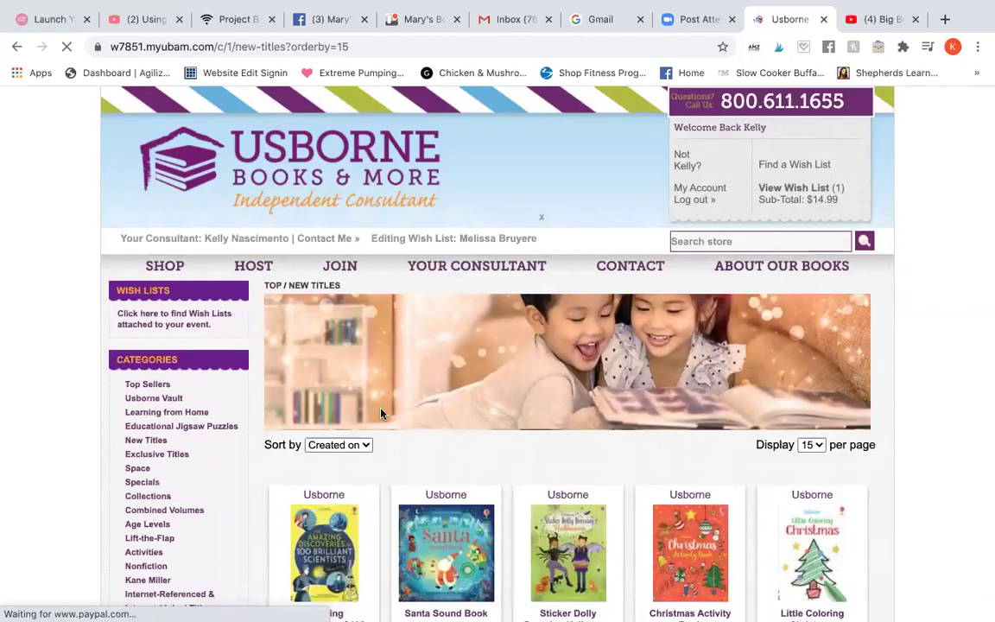
Step: Page through to page 4 of new titles and star Dinosaur Matching Games for the wish list
scroll(382, 415, down, 5)
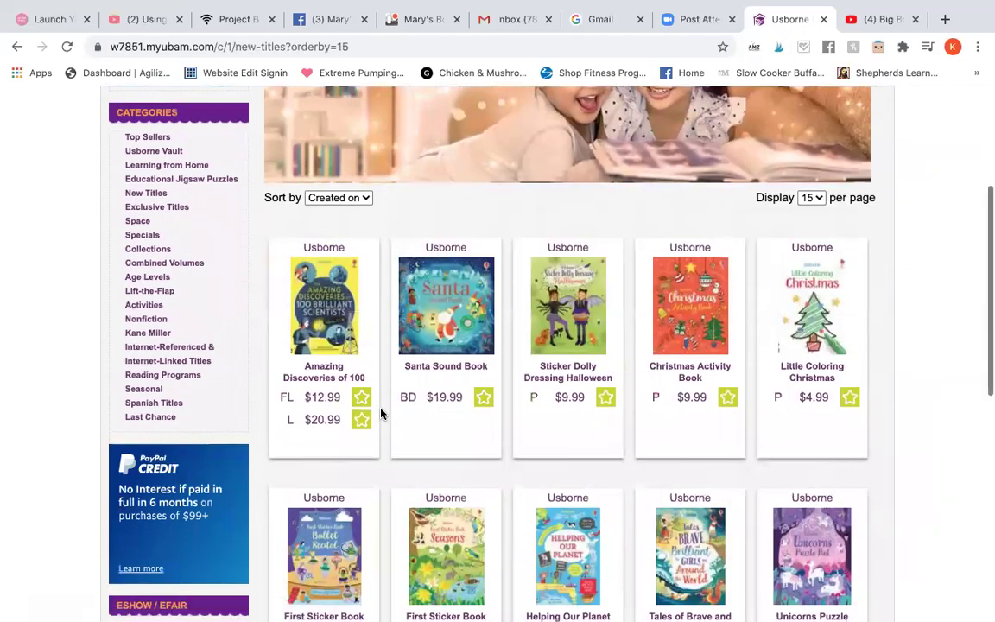
scroll(386, 435, down, 3)
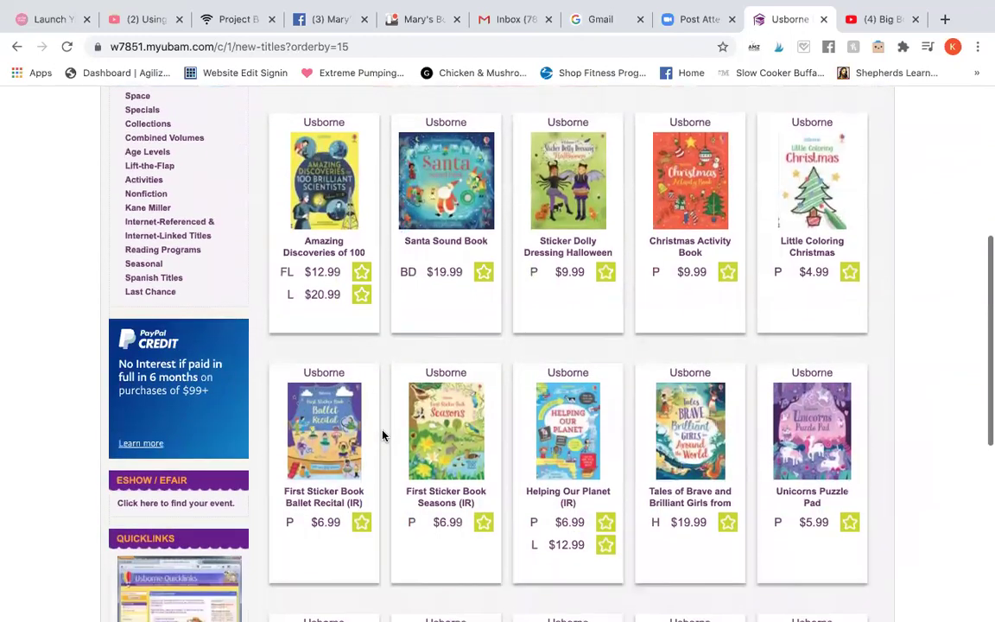
scroll(383, 434, down, 3)
scroll(383, 435, down, 3)
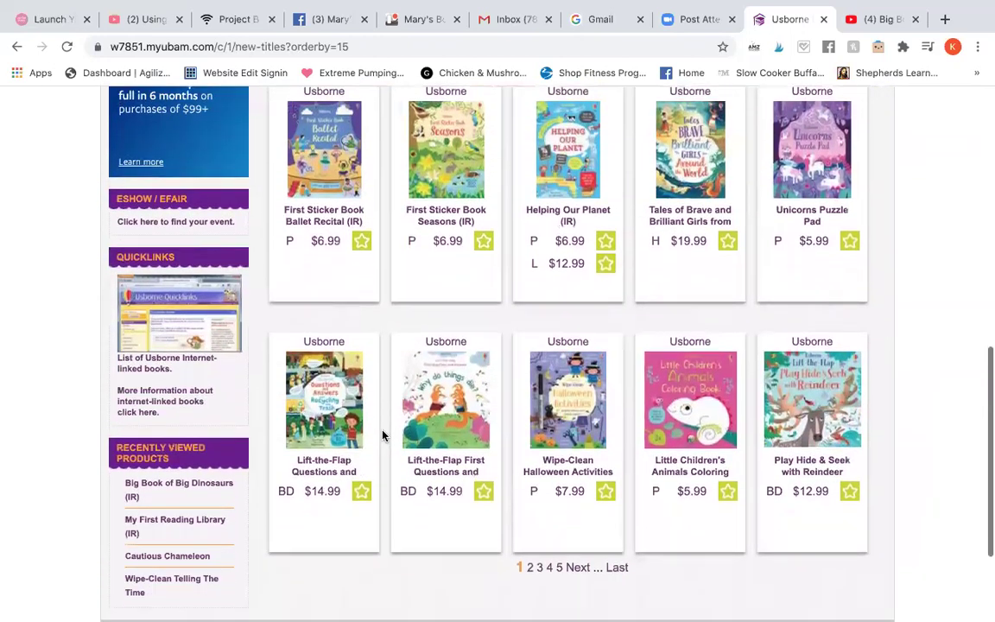
click(576, 555)
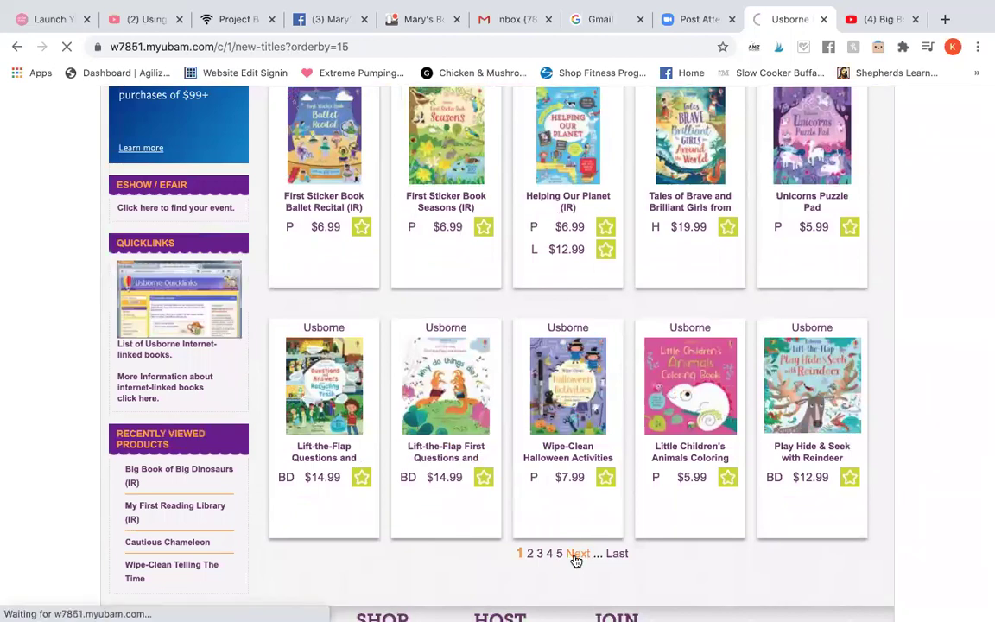
scroll(576, 562, down, 3)
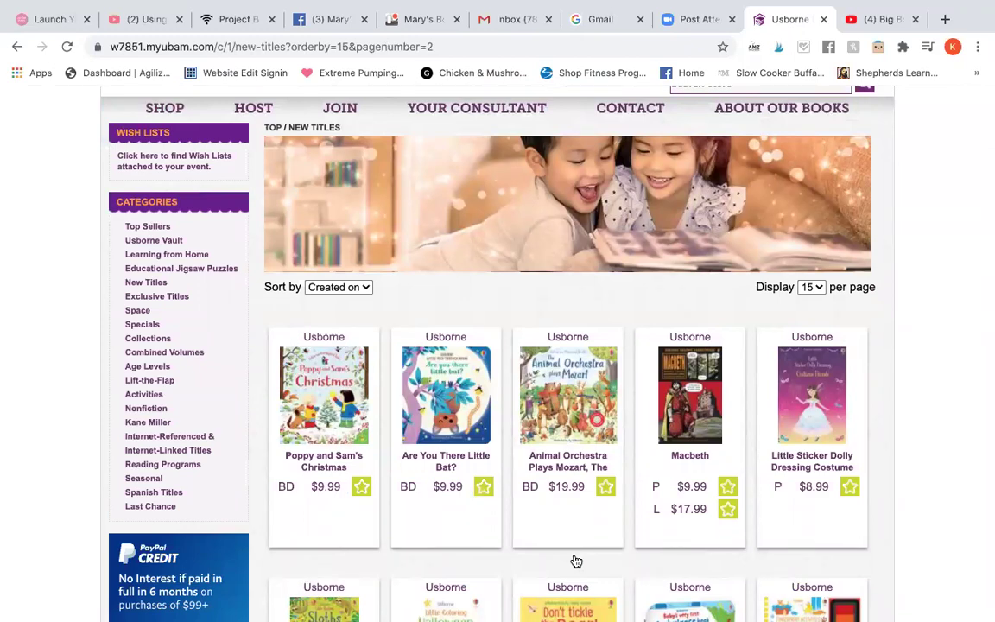
scroll(576, 562, down, 6)
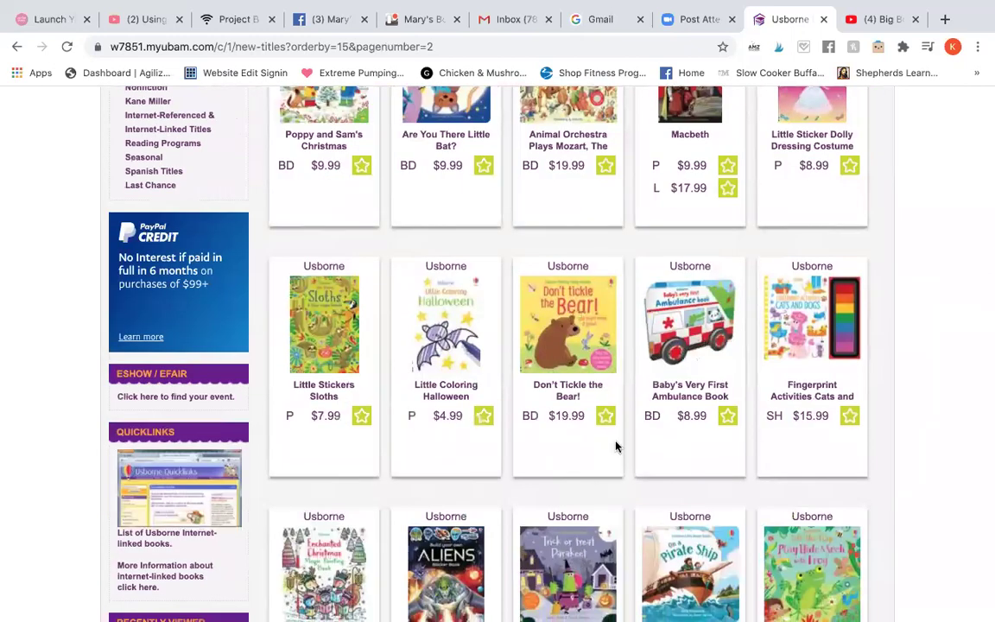
scroll(615, 446, down, 3)
click(602, 595)
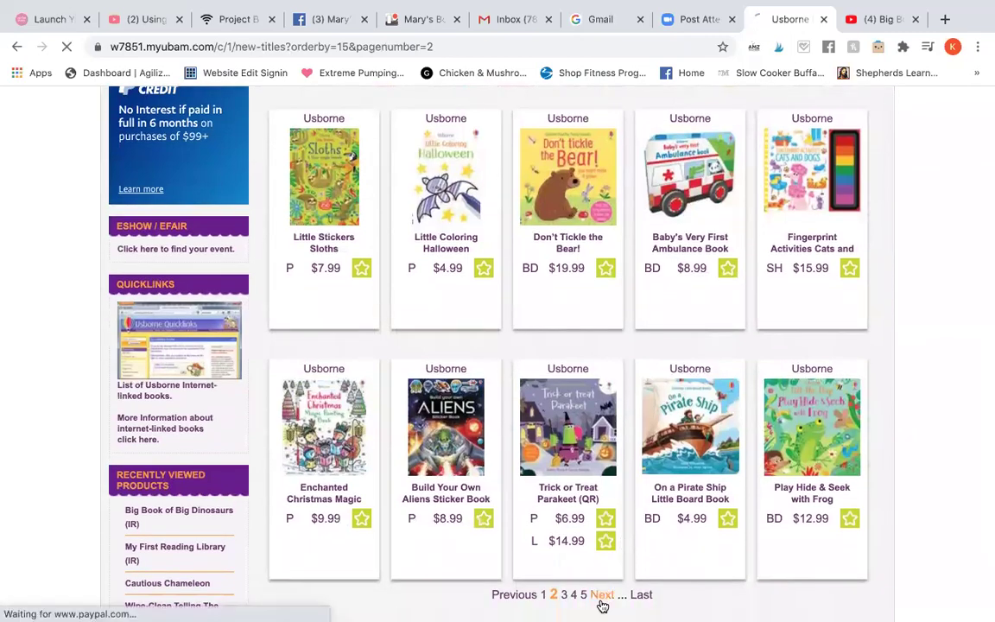
scroll(541, 423, down, 3)
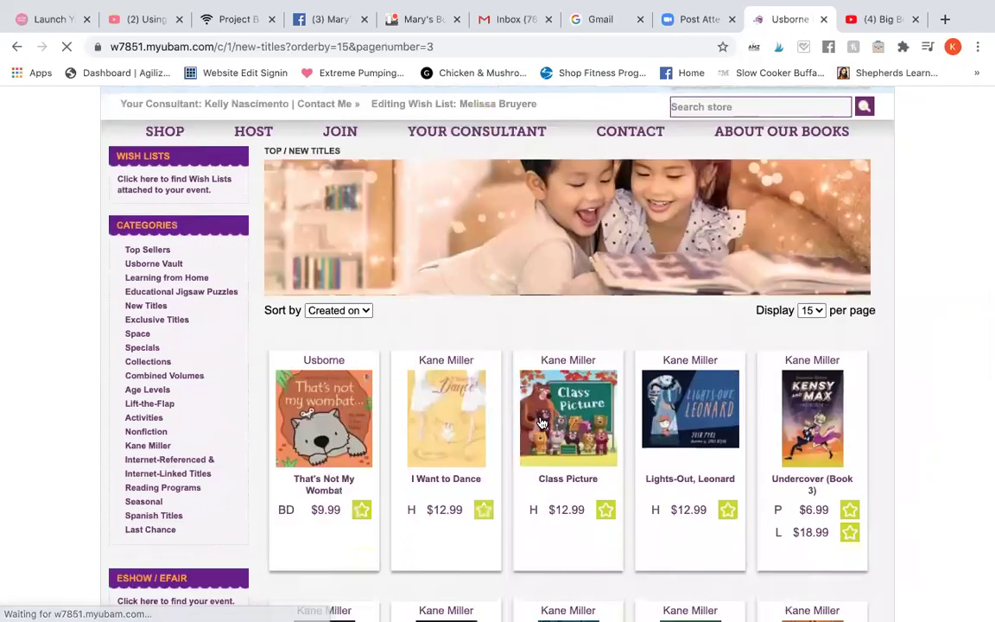
scroll(541, 423, down, 10)
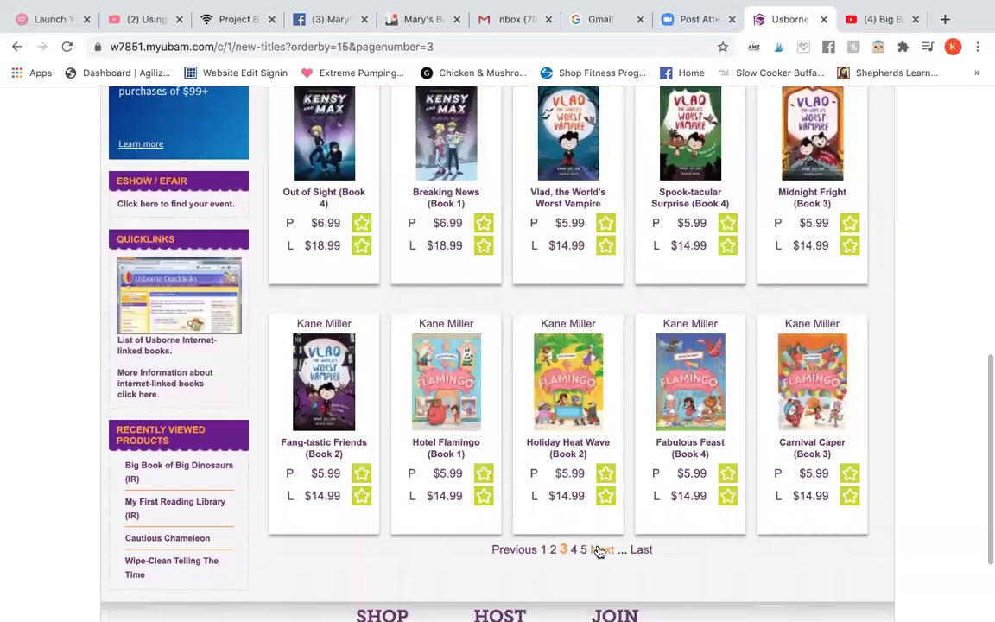
click(599, 551)
scroll(593, 458, down, 8)
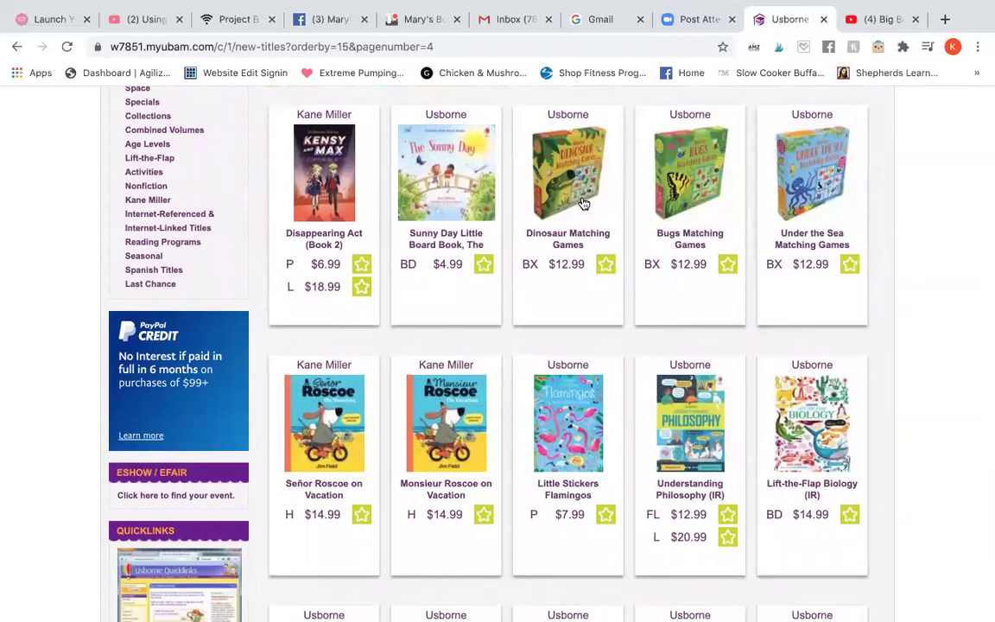
click(606, 266)
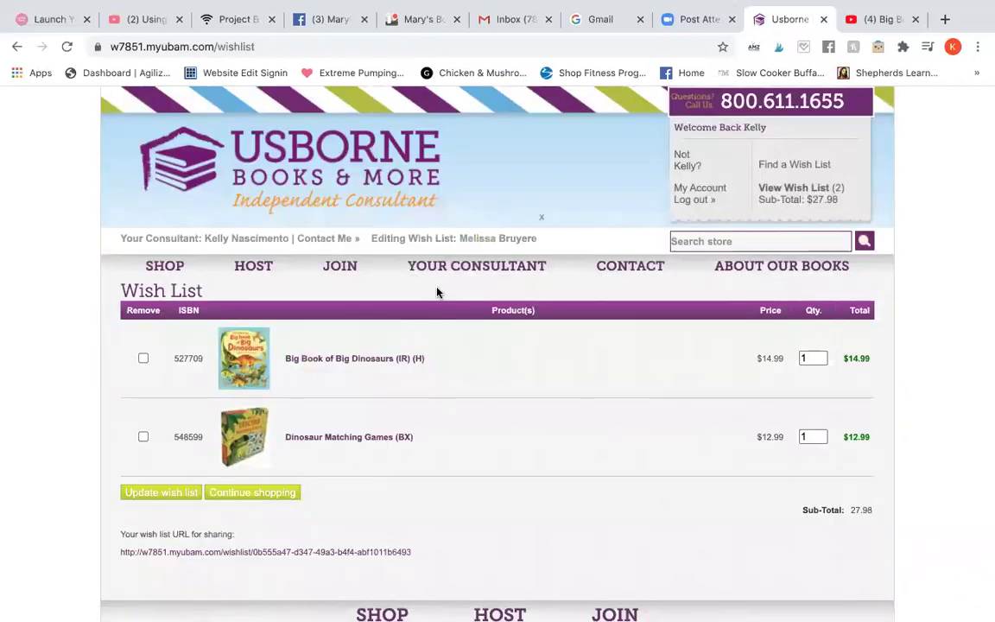
Step: Search the store for 'alphabet' and add Alfie and Bet's ABC to the wish list
click(685, 244)
text(alphabet)
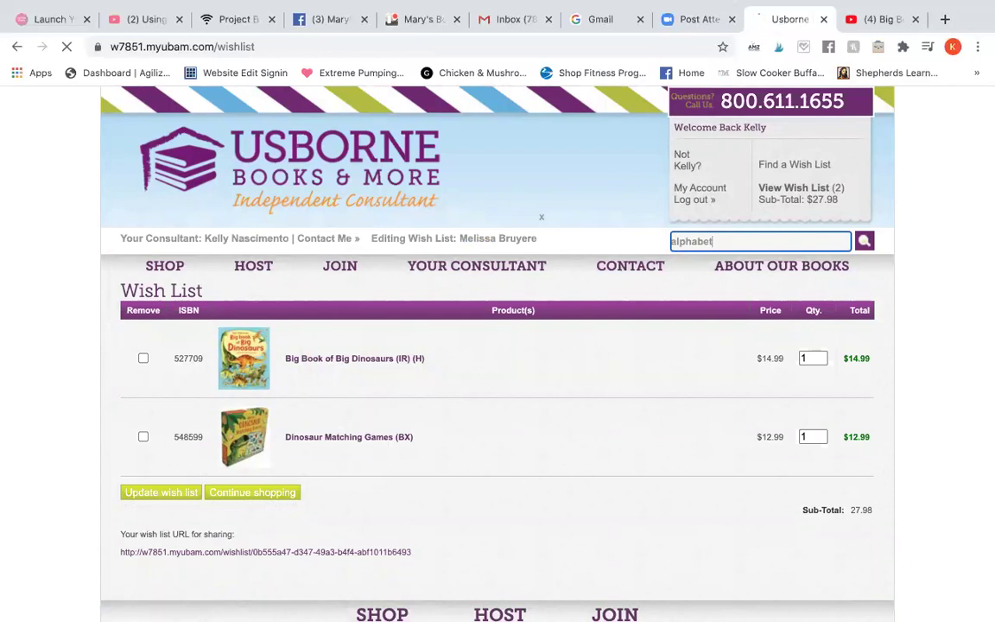
scroll(562, 305, down, 5)
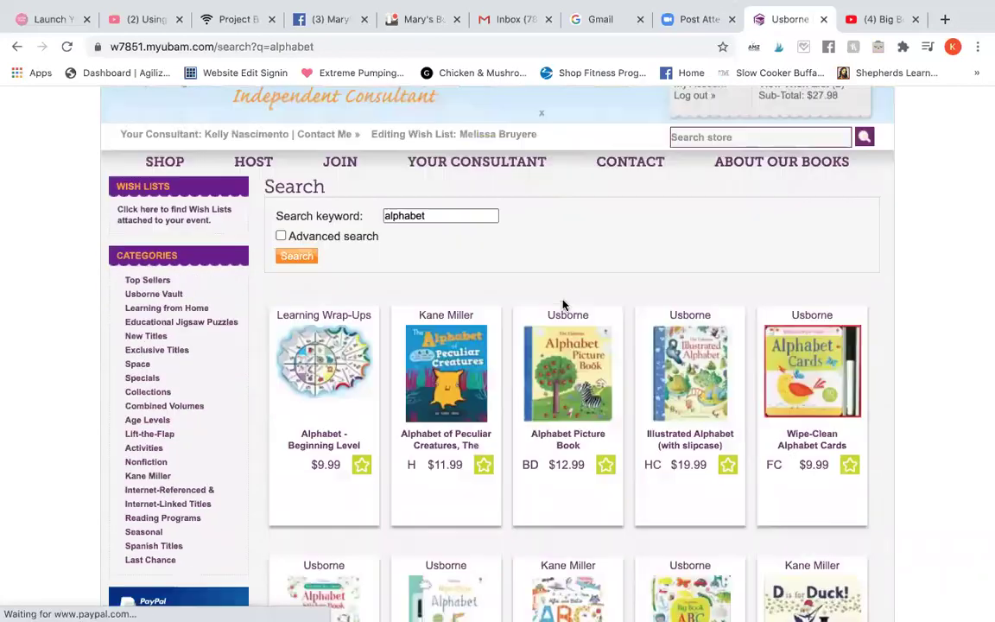
scroll(564, 305, down, 3)
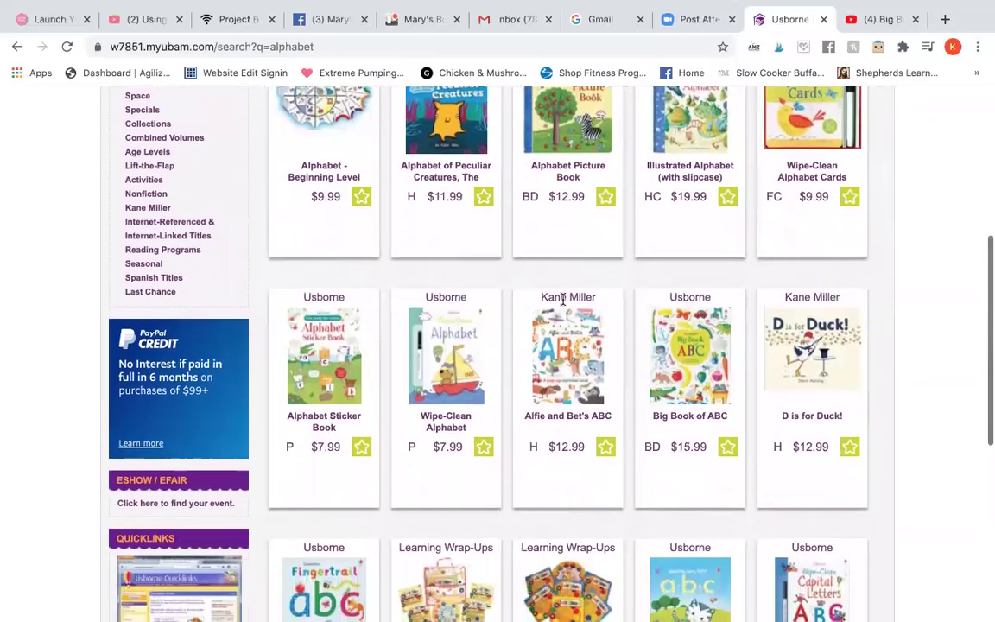
click(606, 445)
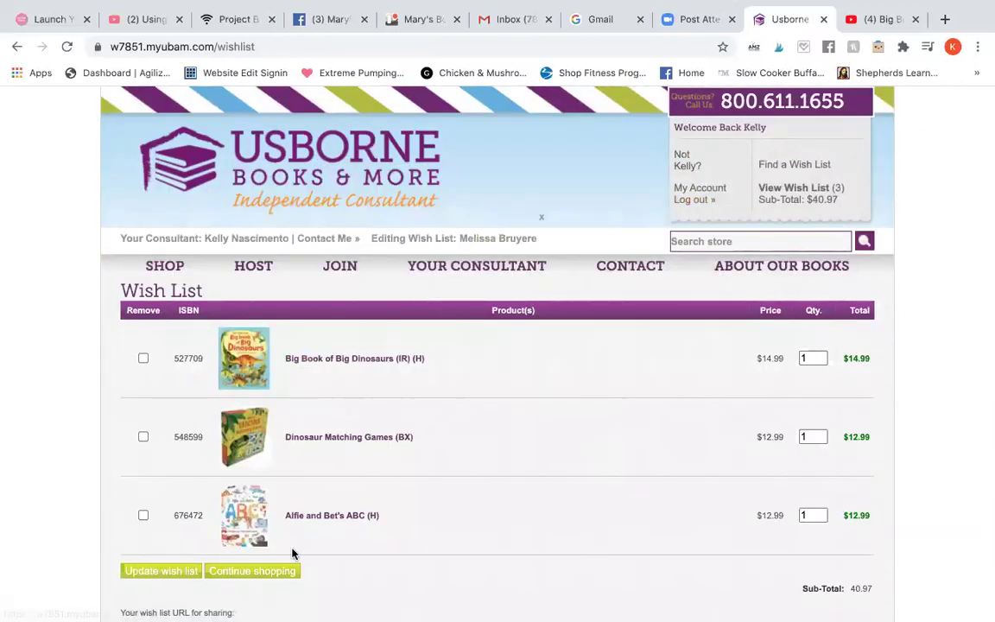
Step: Select the wish list sharing link and return to the Facebook group page
scroll(294, 553, down, 1)
scroll(292, 553, down, 1)
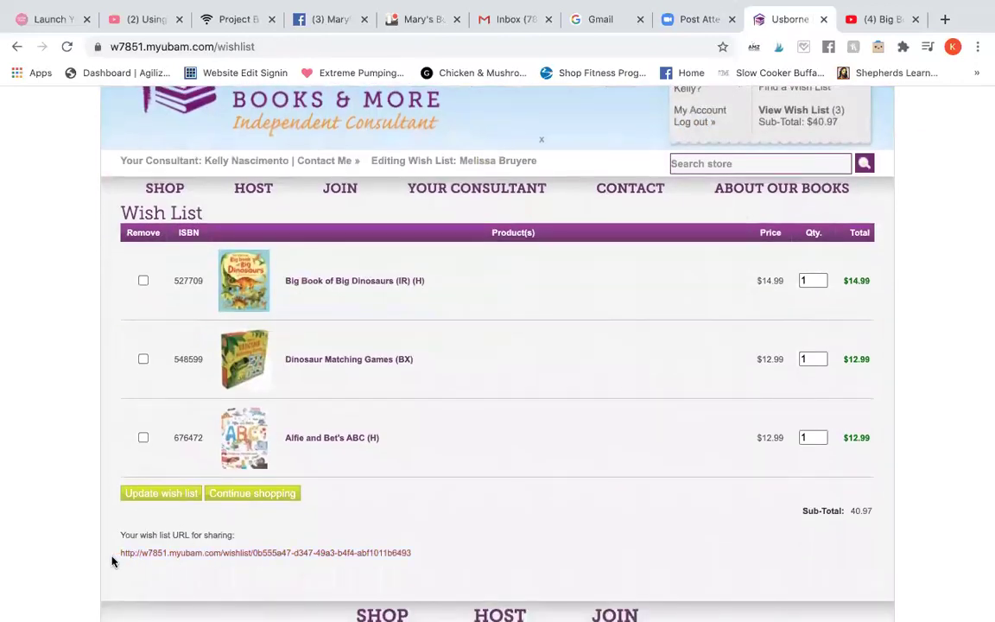
triple_click(413, 558)
key(super+c)
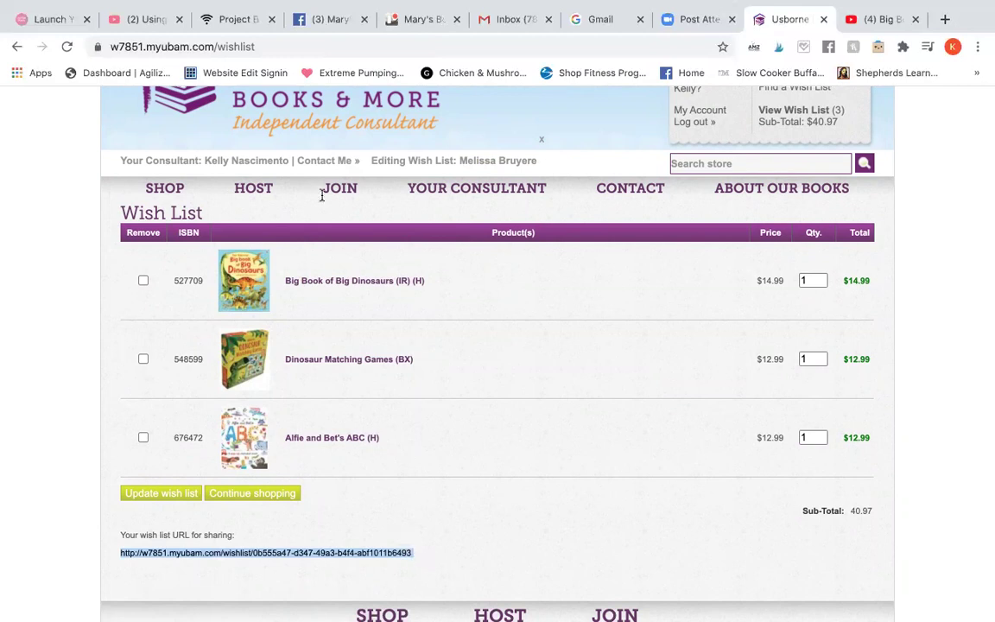
click(329, 20)
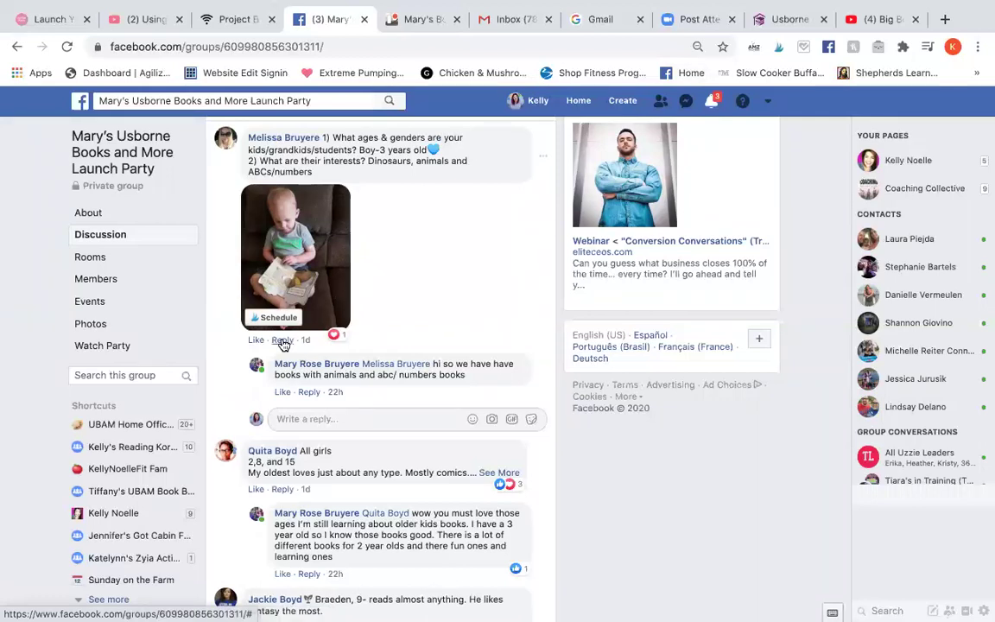
Step: Reply to the parent's comment, tagging her, with 'Here are more recommendations for you!!'
click(351, 420)
text(@M)
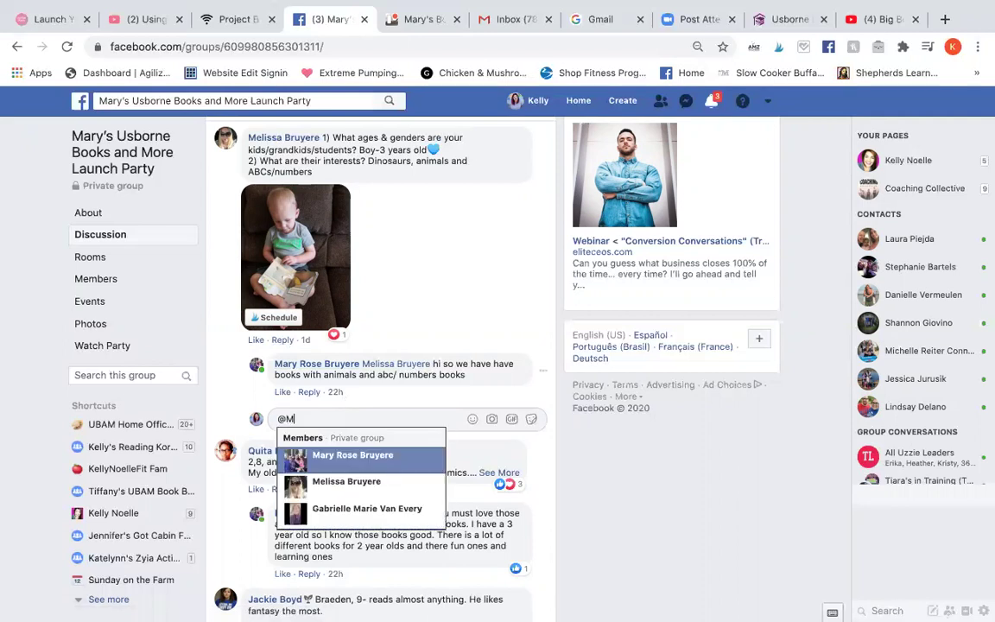
text(elissa)
key(Return)
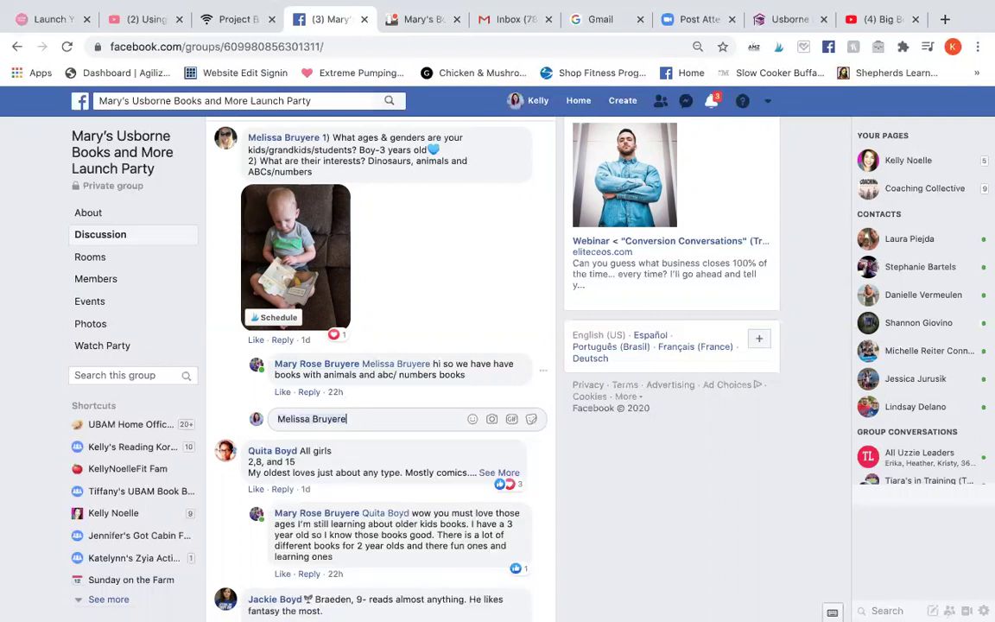
text(Here are more recommendations for you!!)
Step: Add a new line recommending Alfie and Bet's ABC Pop-up Book and paste the wish list link
key(shift+Return)
text(My son)
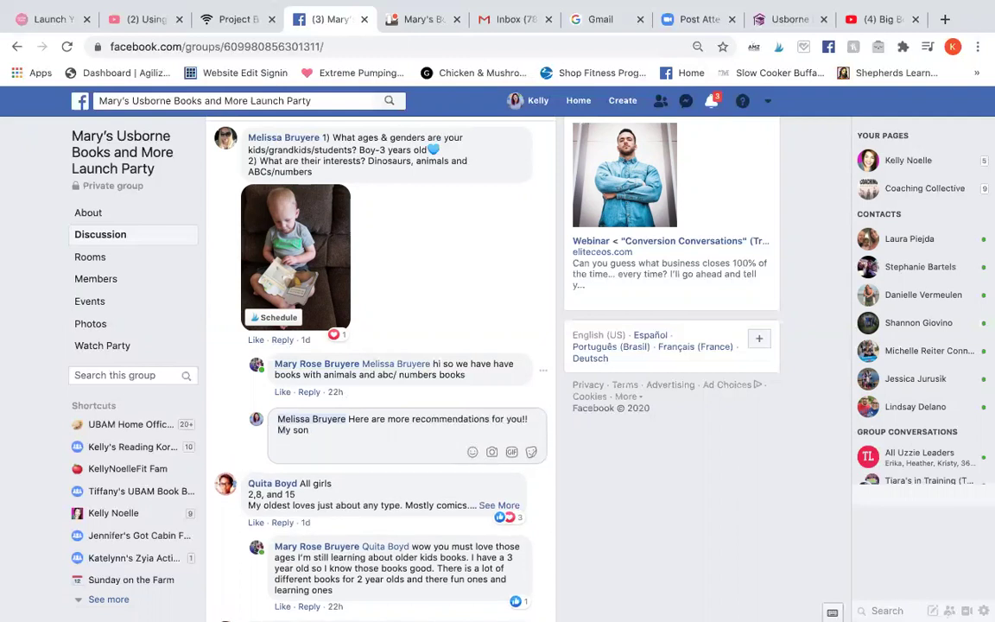
text( is obsessed with Alfie and Bet's ABC)
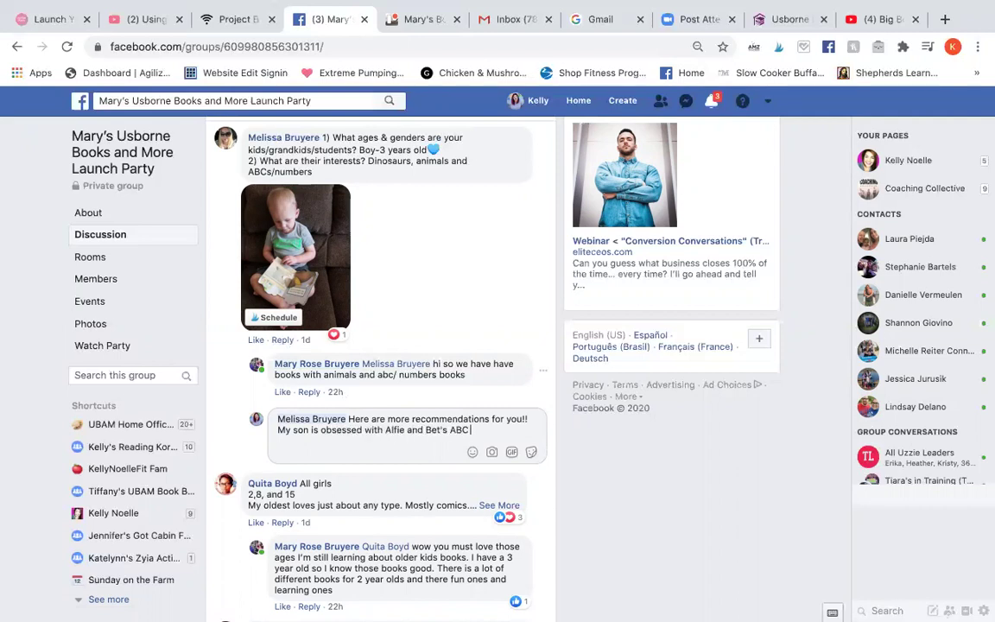
text( Pop-up Book so definitely check that one ou)
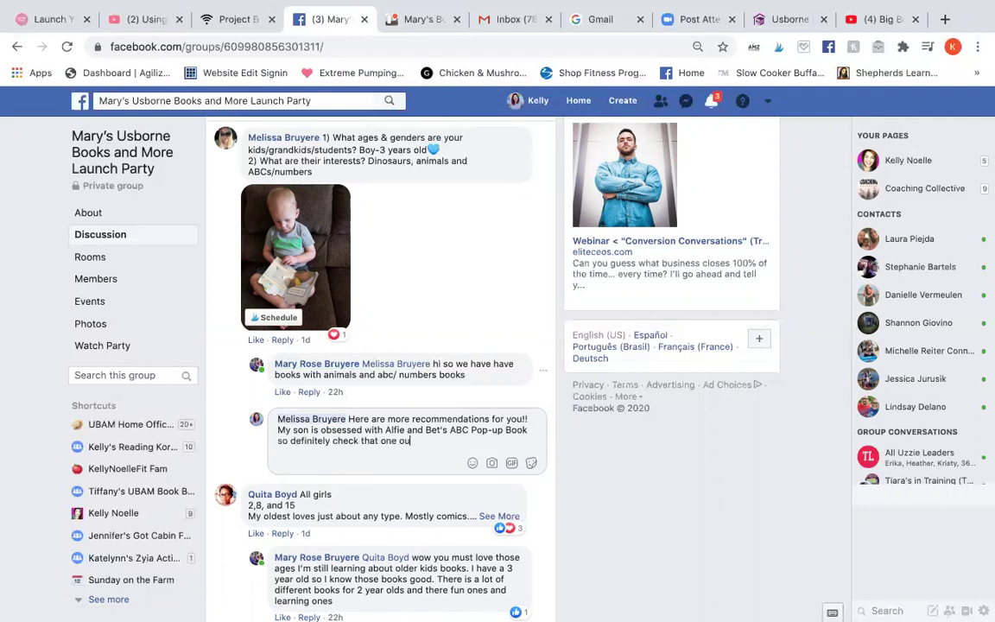
key(super+v)
key(shift+Return)
key(shift+Return)
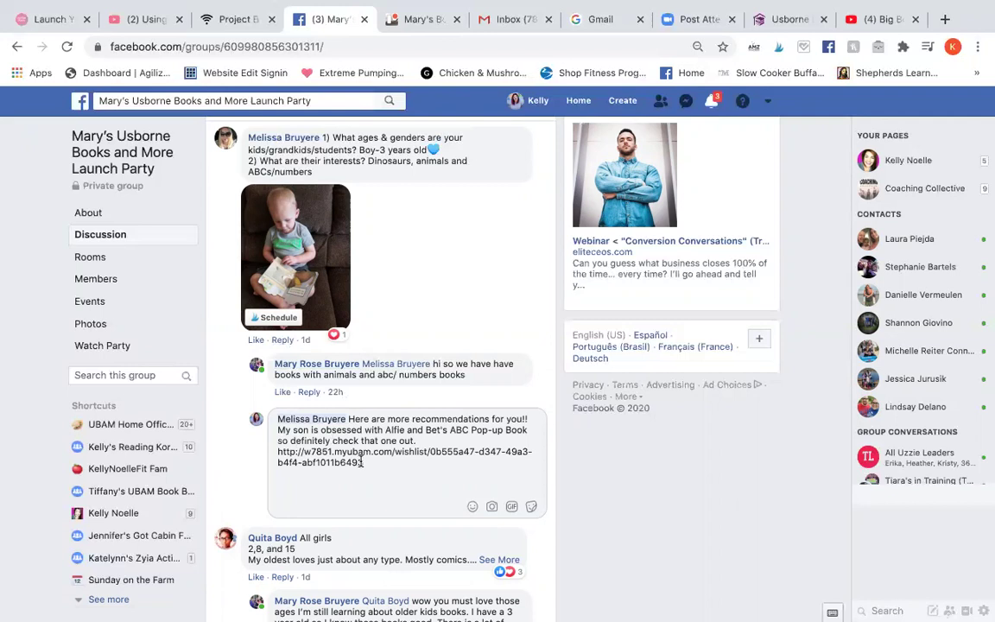
click(686, 101)
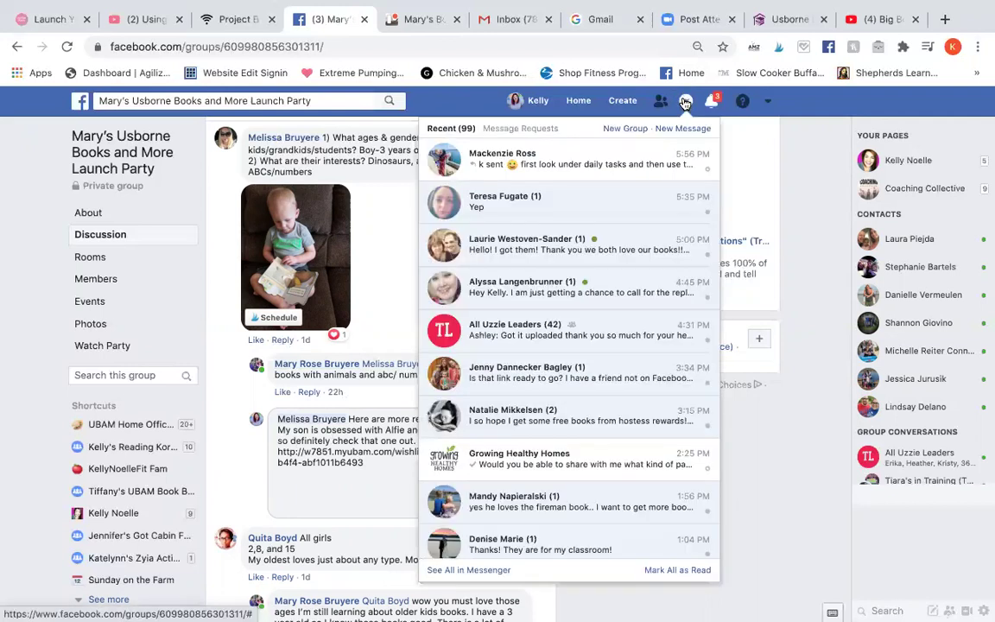
Step: Open a Messenger chat with the comment's author from her profile hover card
click(349, 138)
mouse_move(298, 143)
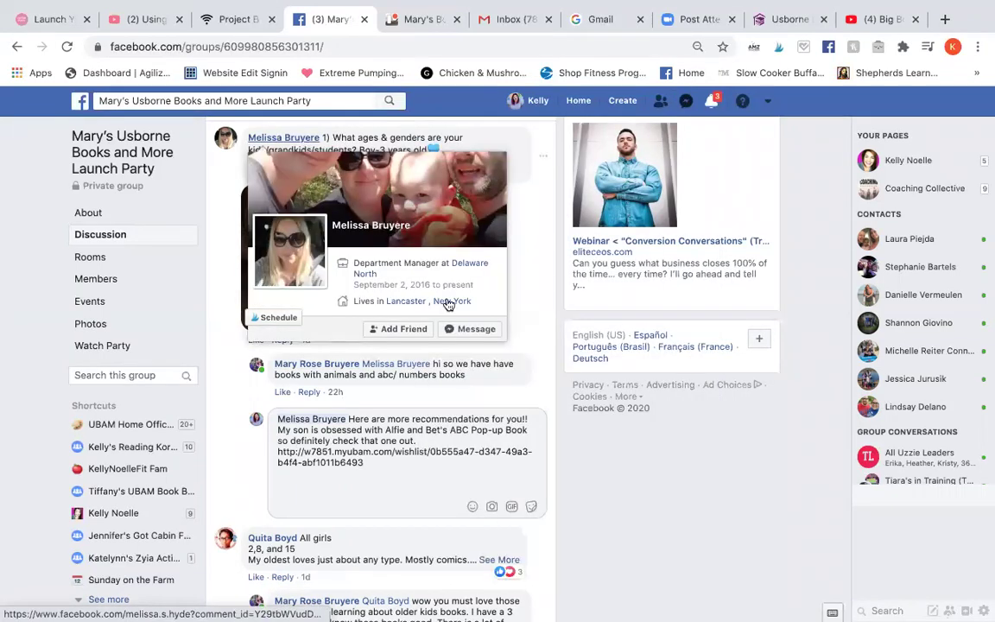
click(473, 328)
click(713, 592)
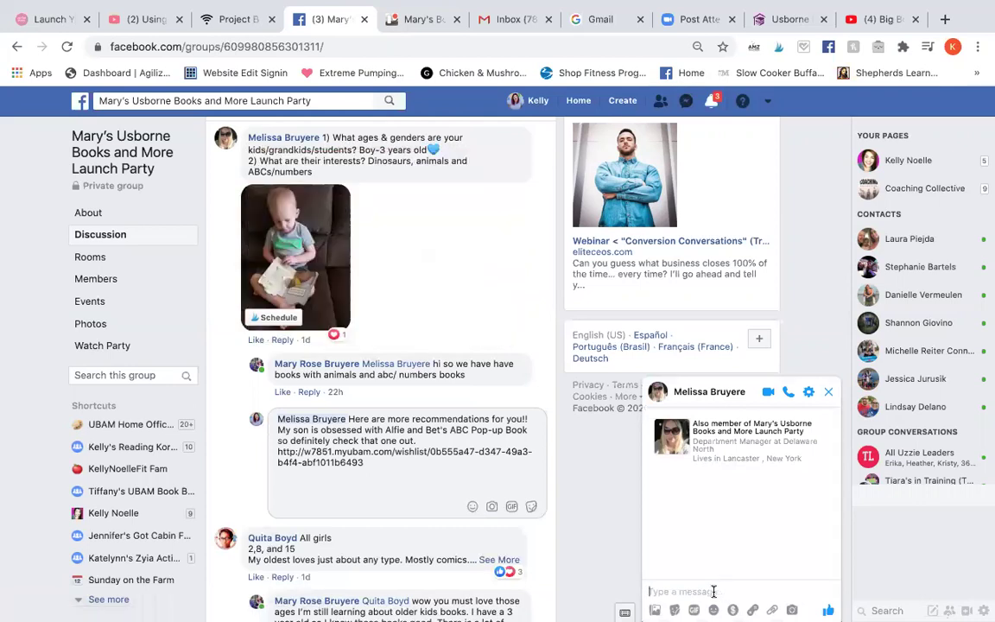
Step: Write a chat message sending the wish list of recommendations and paste the wish list link
text(Hey just wanted to send you the wish list of recommen)
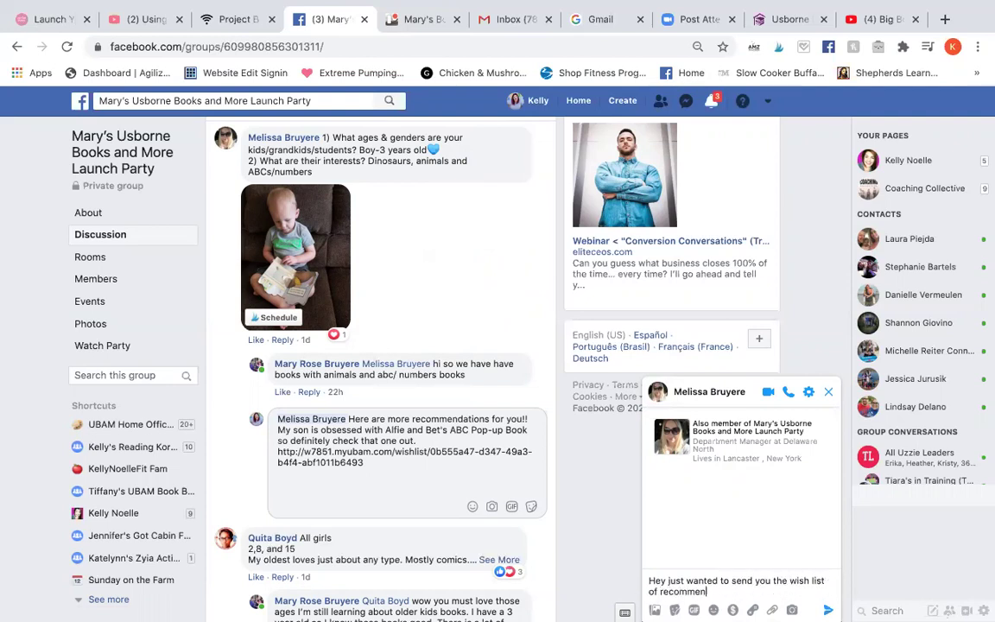
text(dations in Messenger too.)
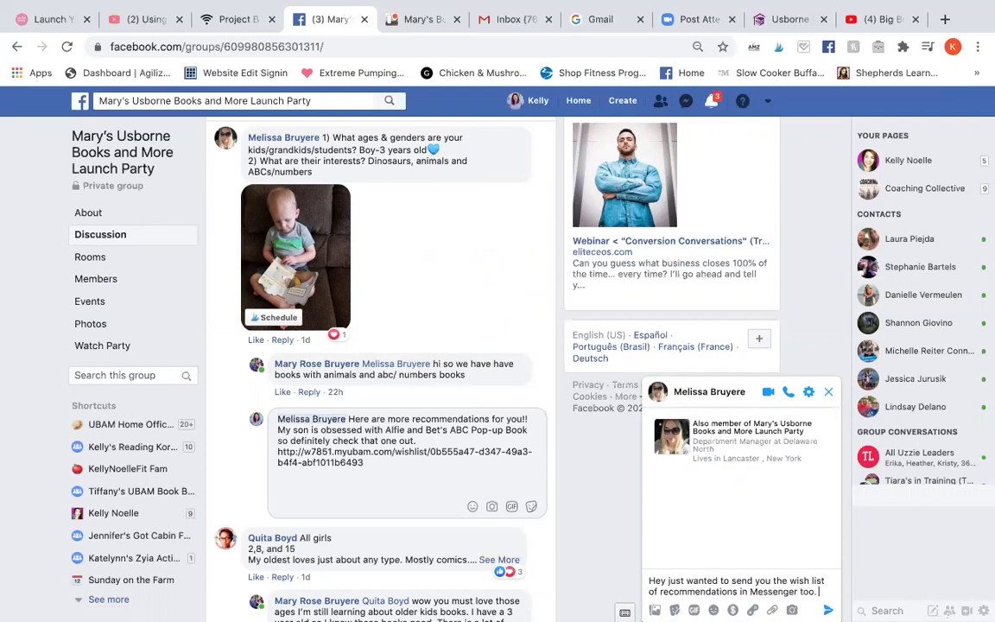
text( Onc)
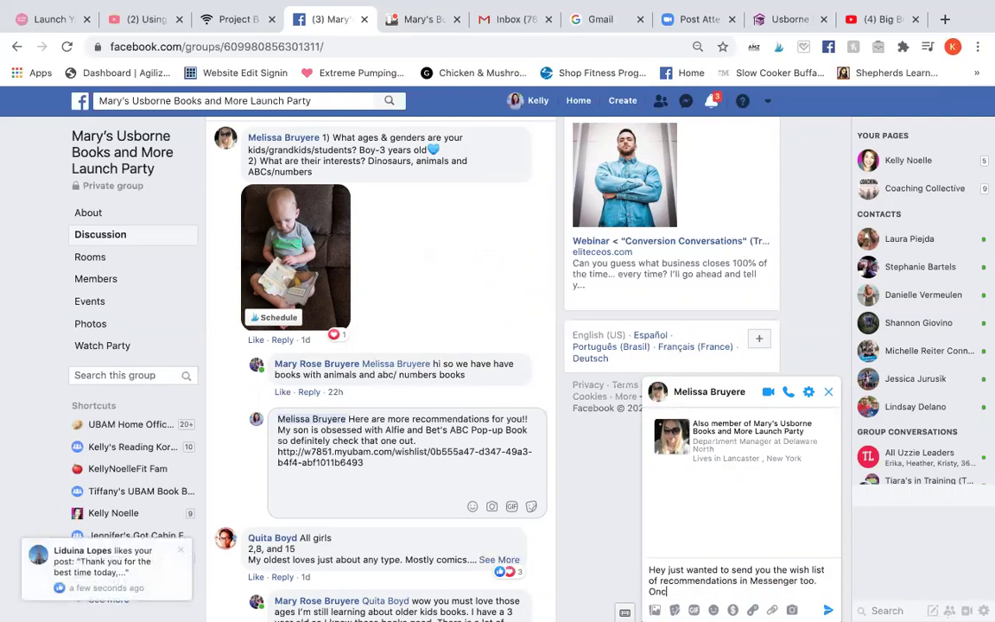
text(e you take a look, message me if you'd like any more or if you have questions a)
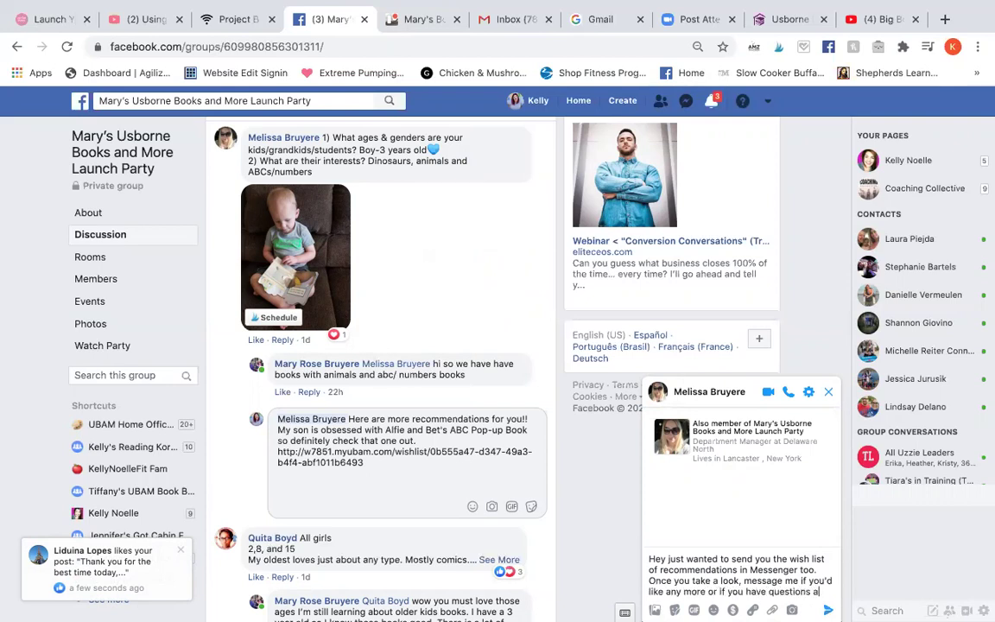
text(bout them)
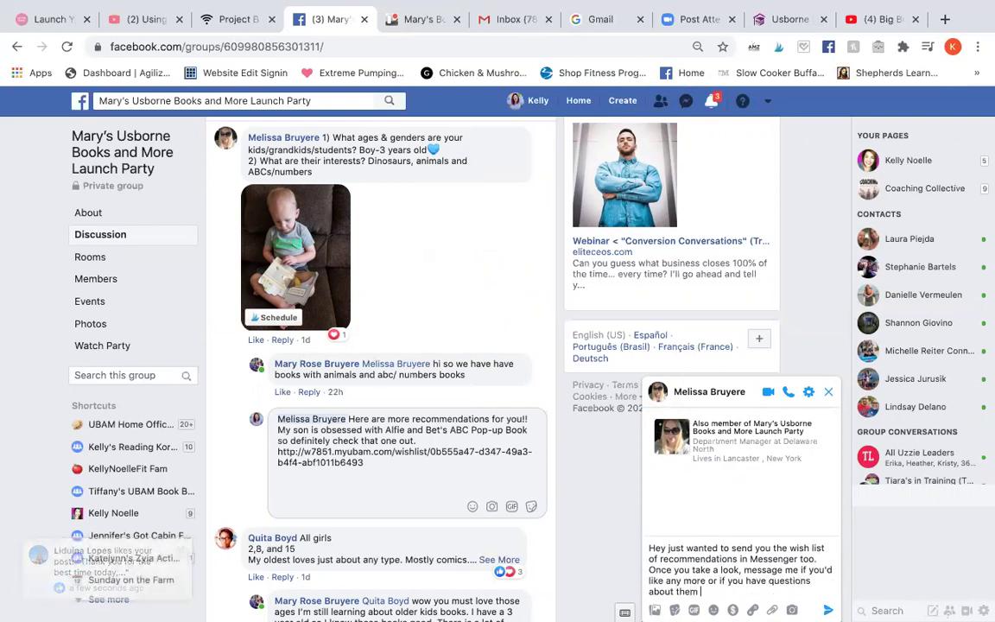
text( :D)
key(ctrl+v)
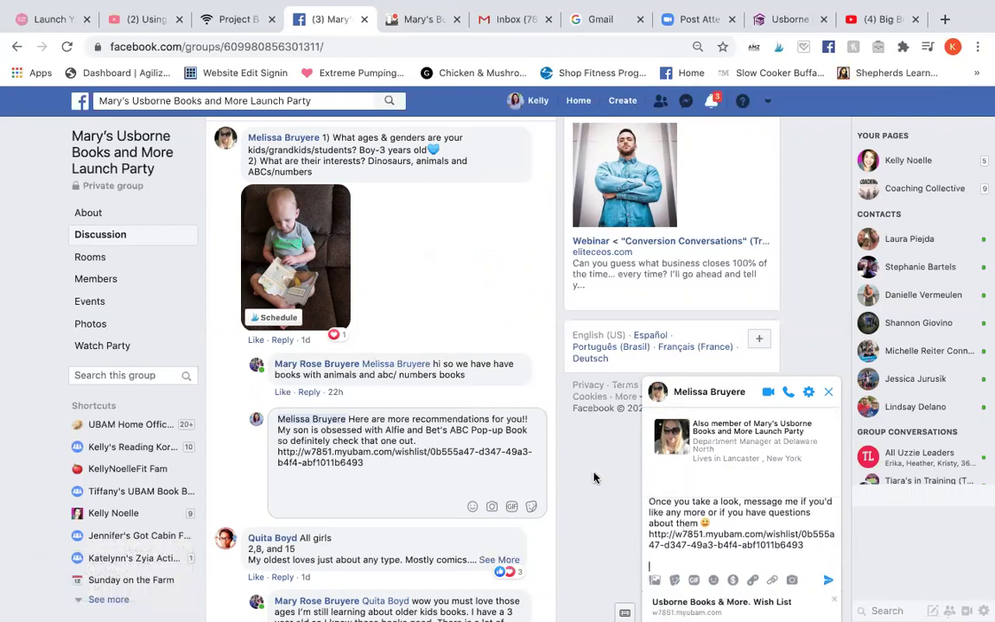
click(484, 424)
scroll(484, 424, down, 5)
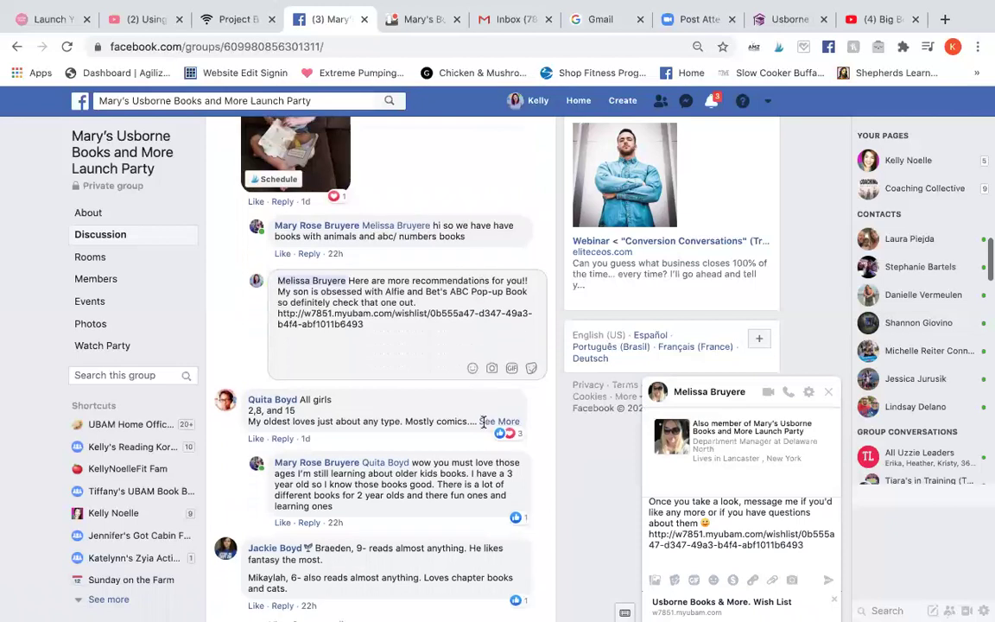
scroll(484, 423, down, 2)
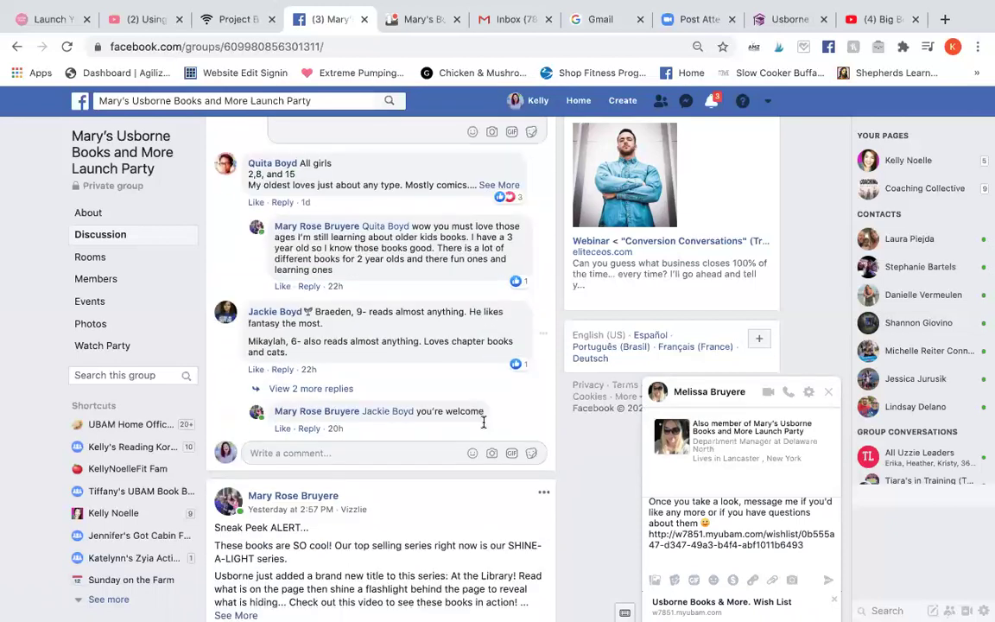